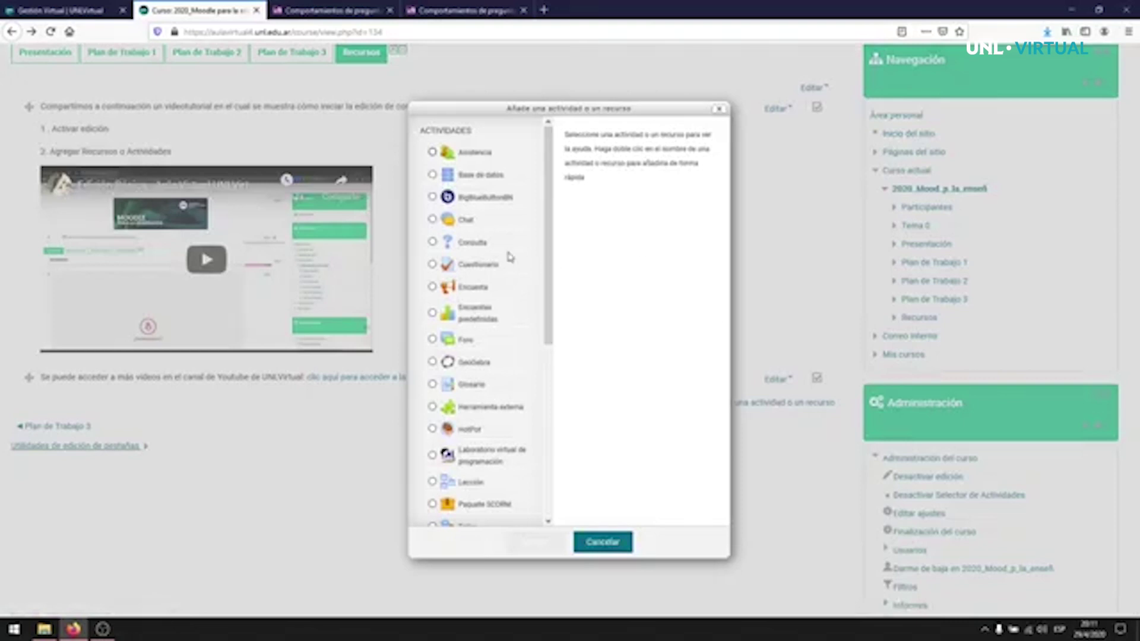
- Add a Cuestionario activity to the Recursos section, named "Examen" with the description "Descripción"
{"action": "left_click", "coordinate": [460, 267]}
{"action": "left_click", "coordinate": [534, 542]}
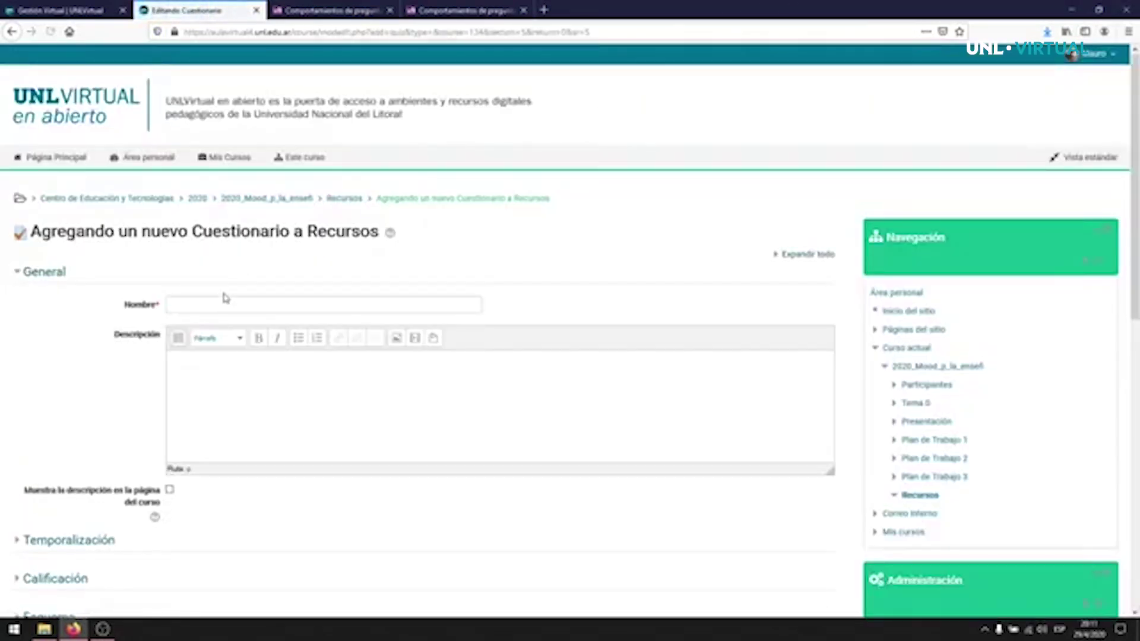
{"action": "left_click", "coordinate": [221, 305]}
{"action": "type", "text": "Examen"}
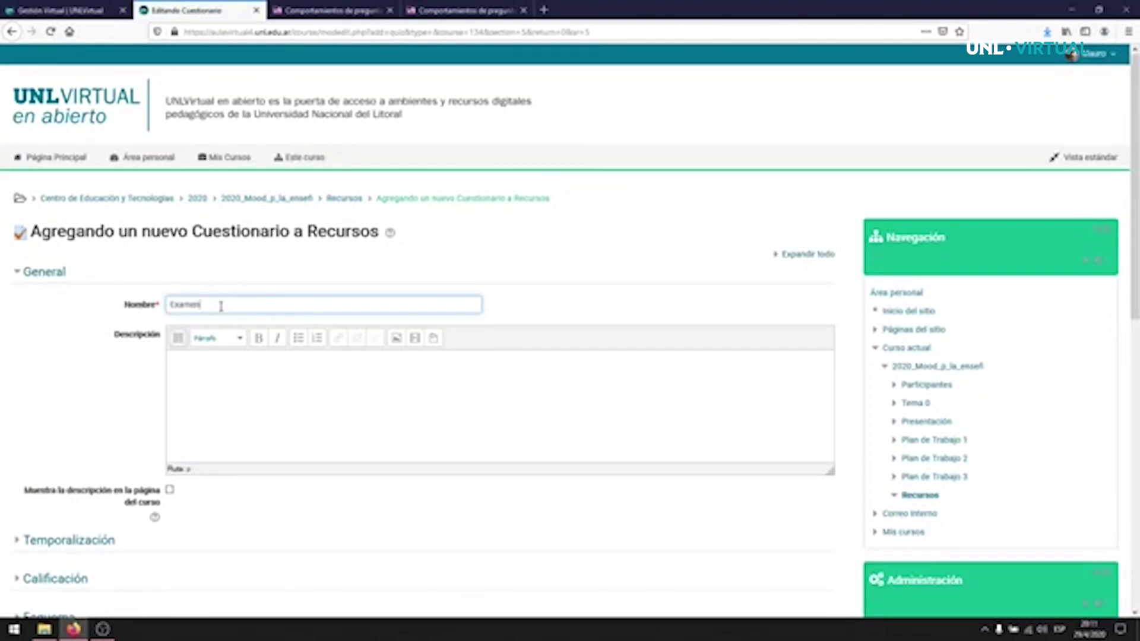
{"action": "left_click", "coordinate": [201, 428]}
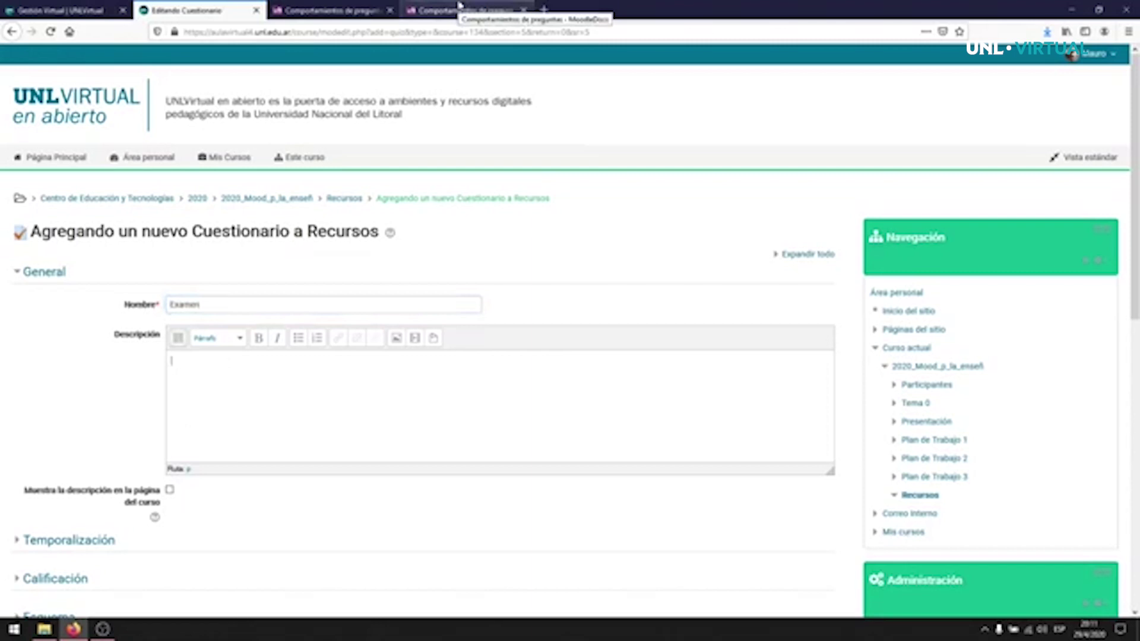
{"action": "type", "text": "Descr"}
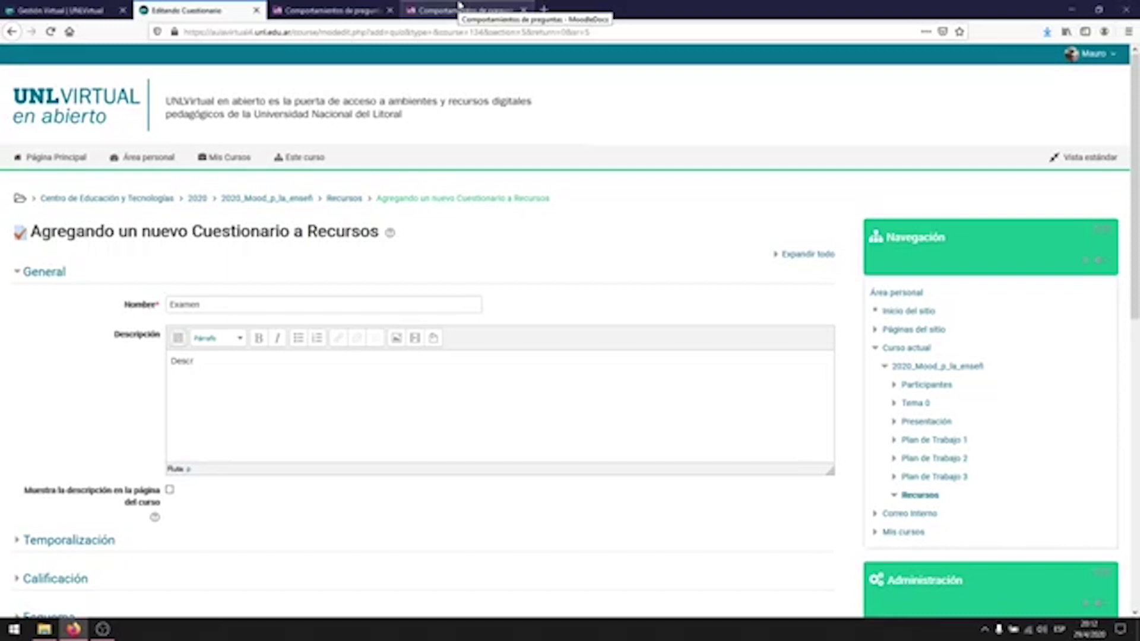
{"action": "type", "text": "ipción"}
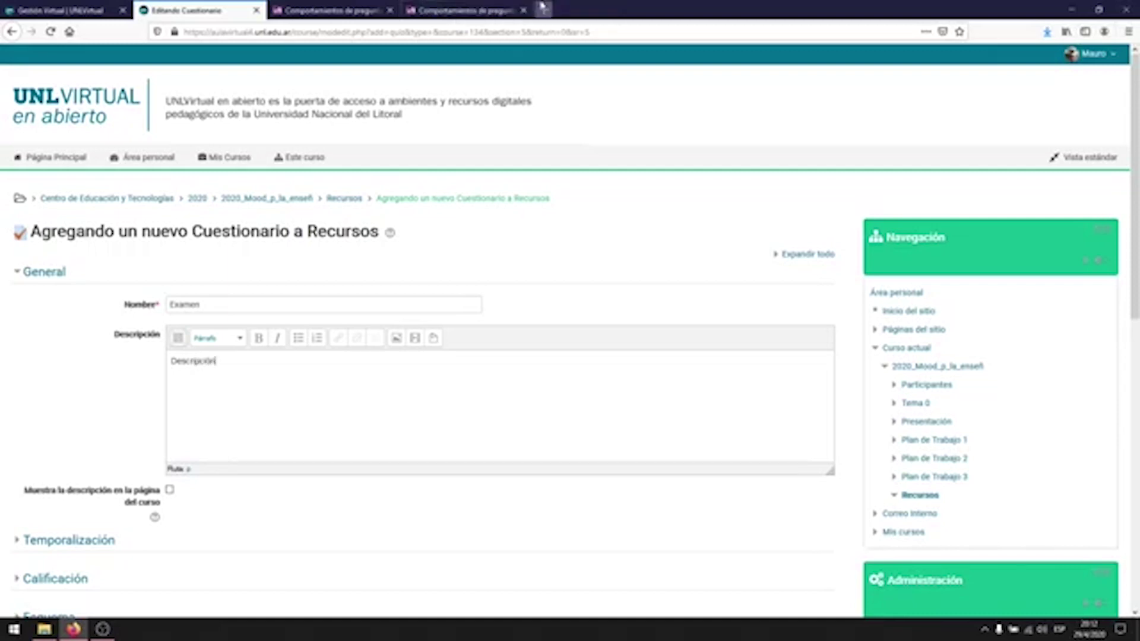
- Enable the quiz time limit under Temporalización, set it to 20 minutos, and keep automatic submission when time runs out
{"action": "scroll", "coordinate": [221, 308], "scroll_direction": "down", "scroll_amount": 3}
{"action": "left_click", "coordinate": [74, 360]}
{"action": "scroll", "coordinate": [181, 187], "scroll_direction": "down", "scroll_amount": 2}
{"action": "scroll", "coordinate": [181, 188], "scroll_direction": "down", "scroll_amount": 1}
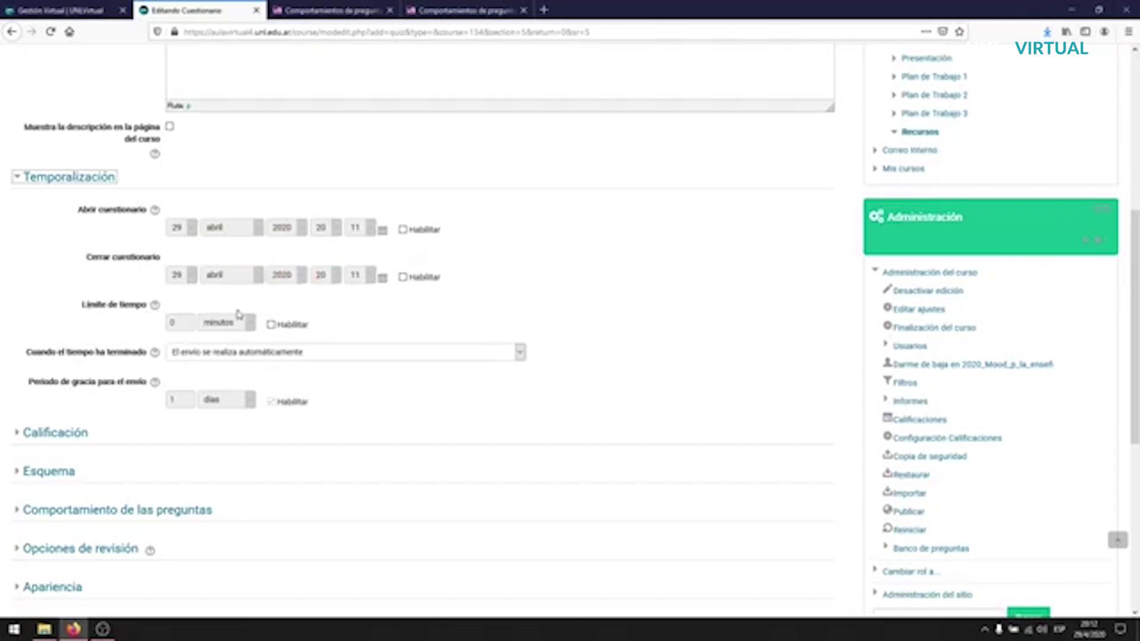
{"action": "left_click", "coordinate": [271, 325]}
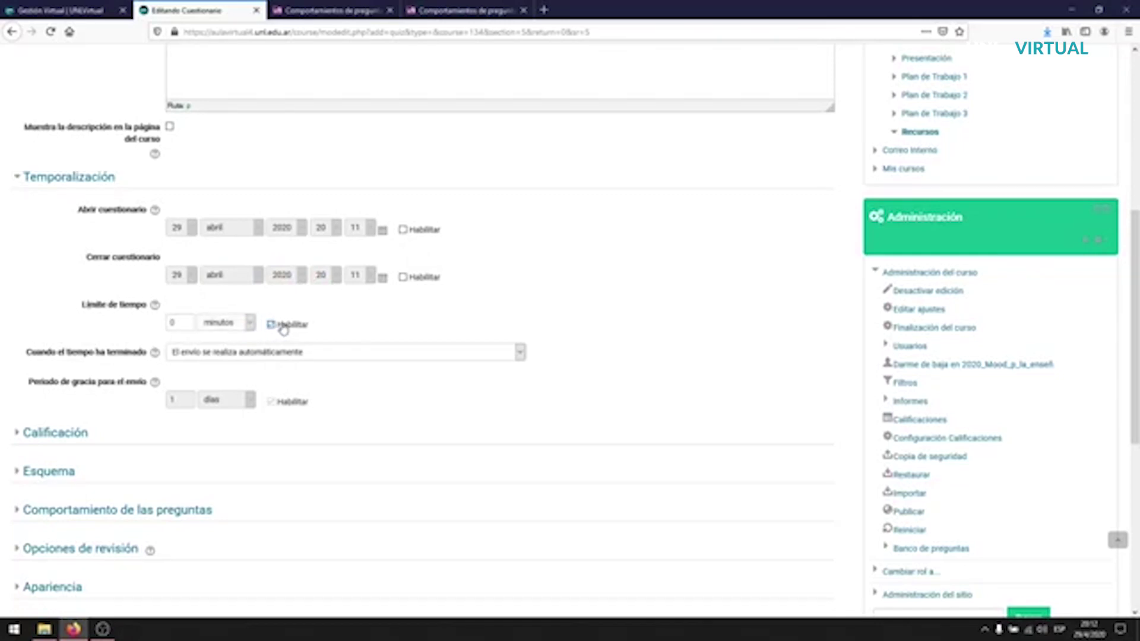
{"action": "double_click", "coordinate": [174, 324]}
{"action": "type", "text": "20"}
{"action": "left_click", "coordinate": [235, 326]}
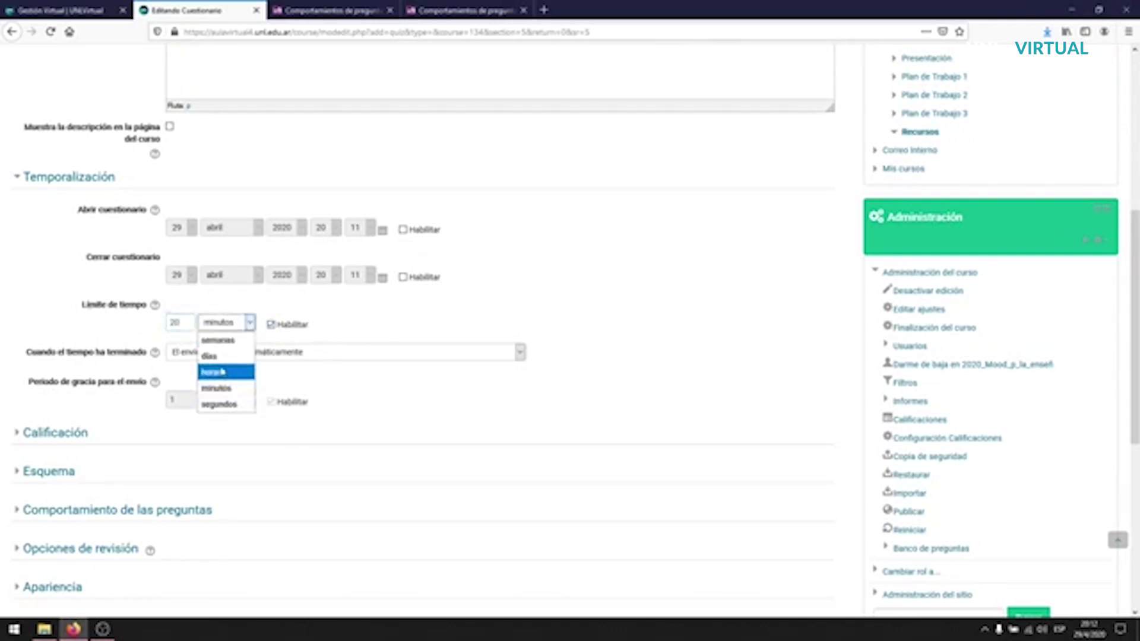
{"action": "left_click", "coordinate": [220, 387]}
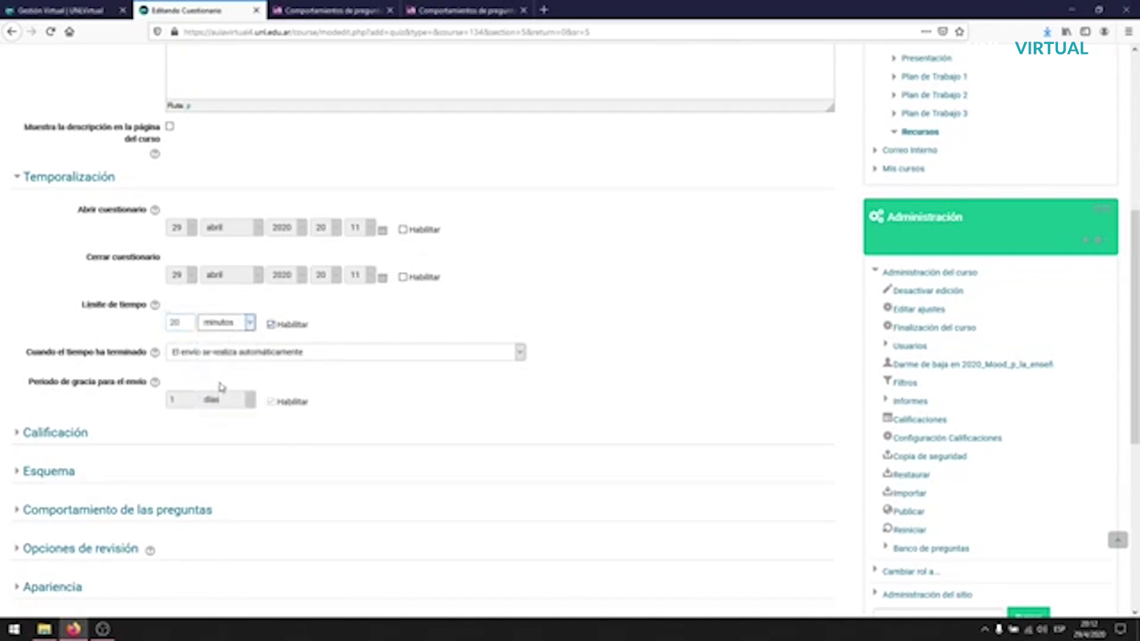
{"action": "left_click", "coordinate": [224, 323]}
{"action": "left_click", "coordinate": [221, 388]}
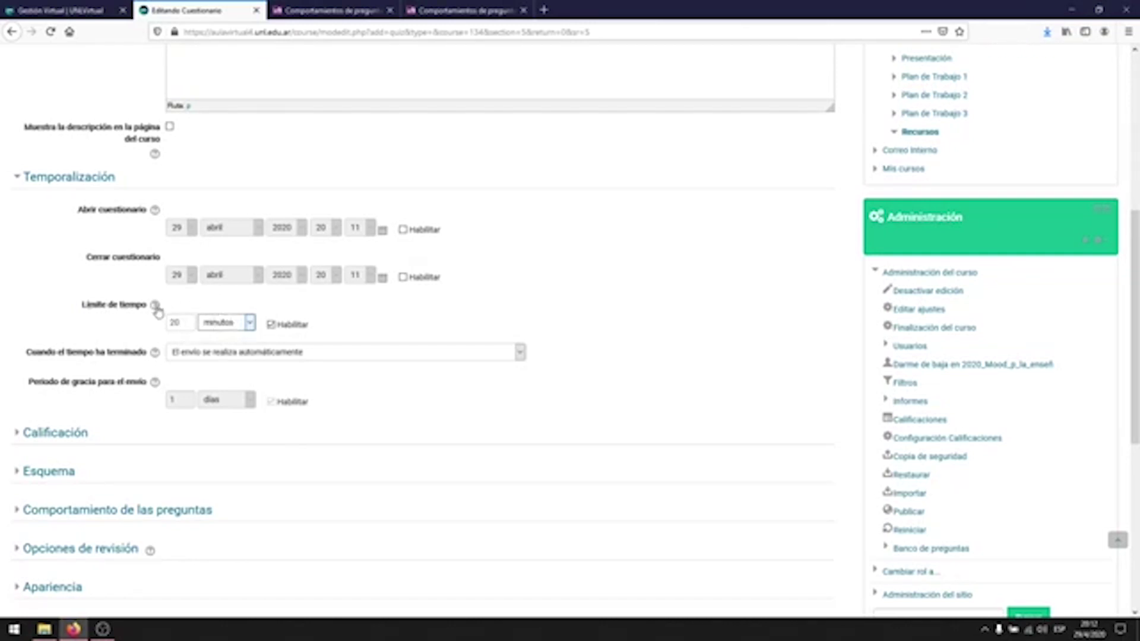
{"action": "left_click", "coordinate": [217, 354]}
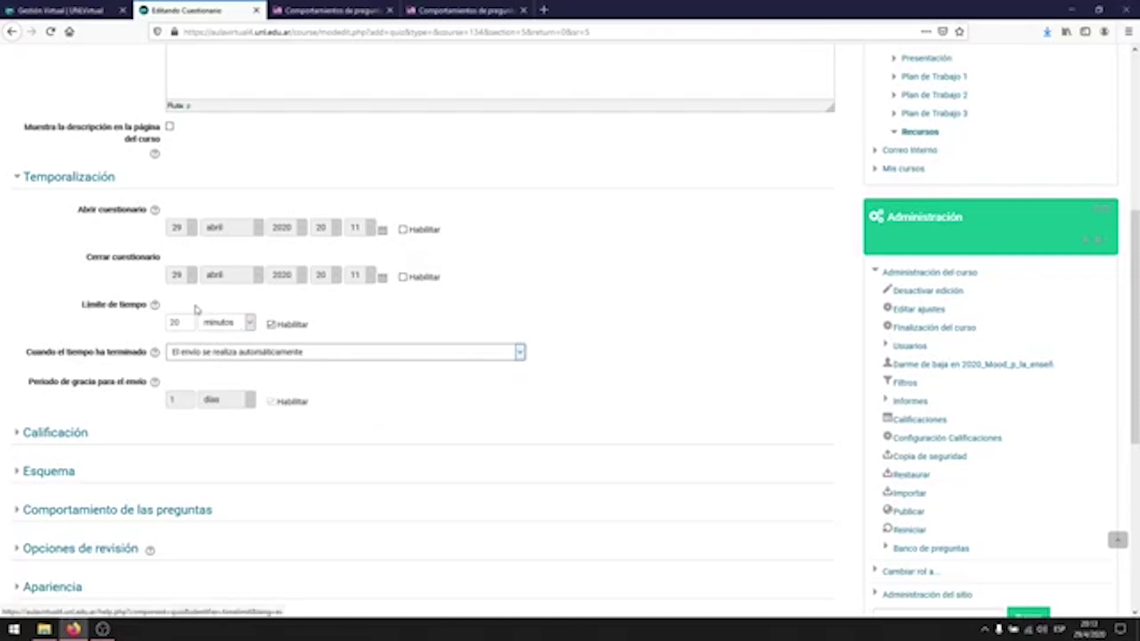
- Set the allowed attempts to 2 under Calificación and review the grading method options, keeping Calificación más alta
{"action": "scroll", "coordinate": [196, 323], "scroll_direction": "down", "scroll_amount": 1}
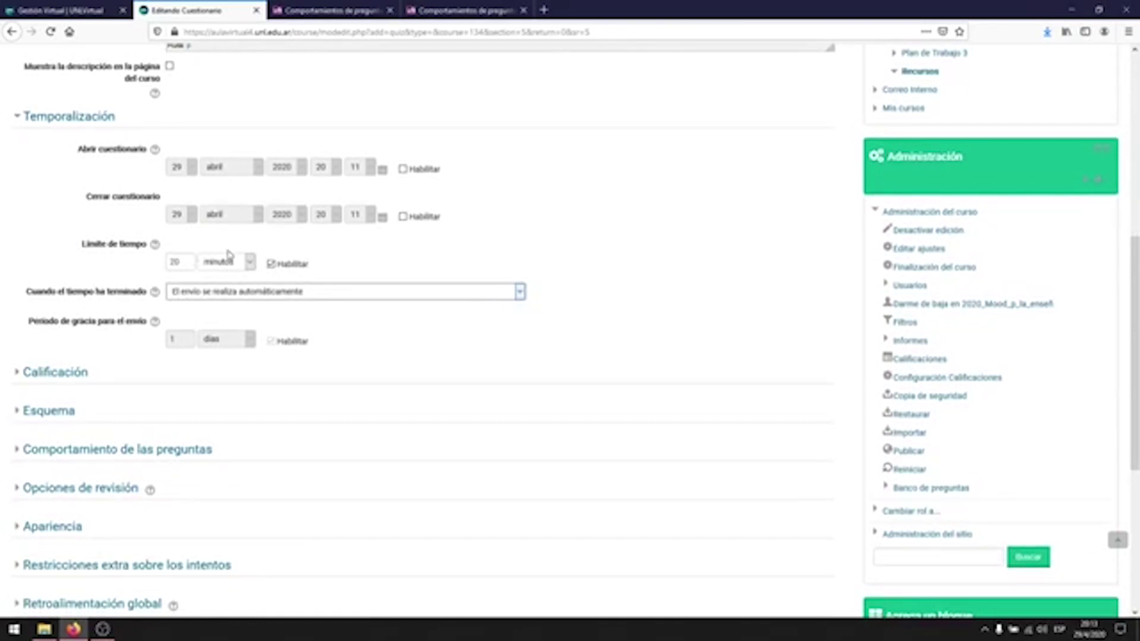
{"action": "scroll", "coordinate": [601, 222], "scroll_direction": "down", "scroll_amount": 3}
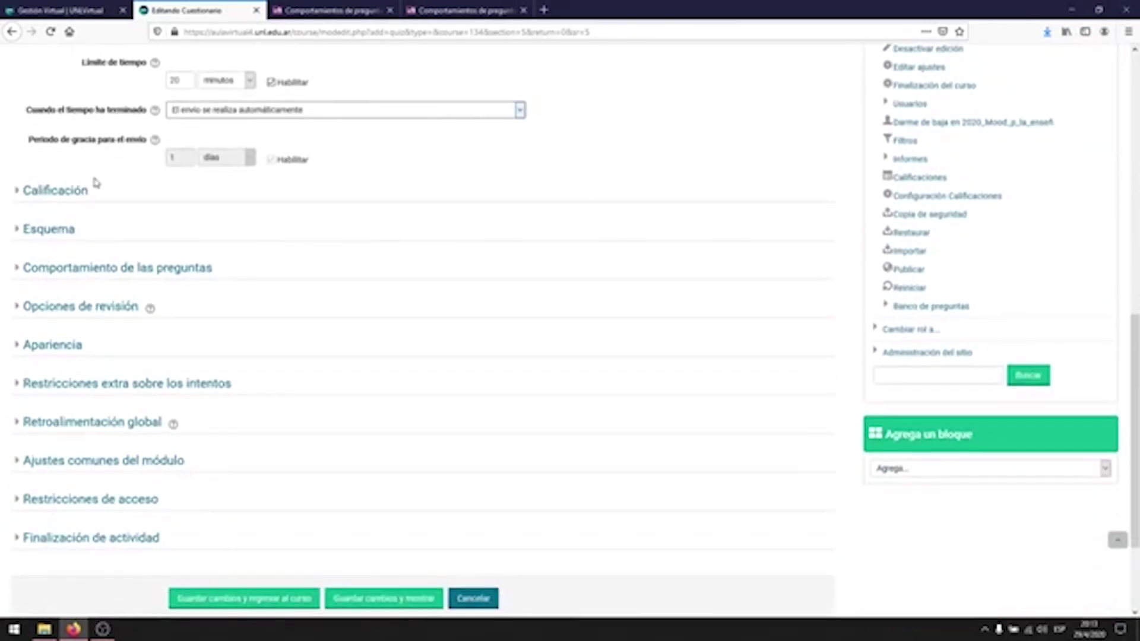
{"action": "left_click", "coordinate": [71, 191]}
{"action": "scroll", "coordinate": [392, 214], "scroll_direction": "down", "scroll_amount": 1}
{"action": "left_click", "coordinate": [205, 222]}
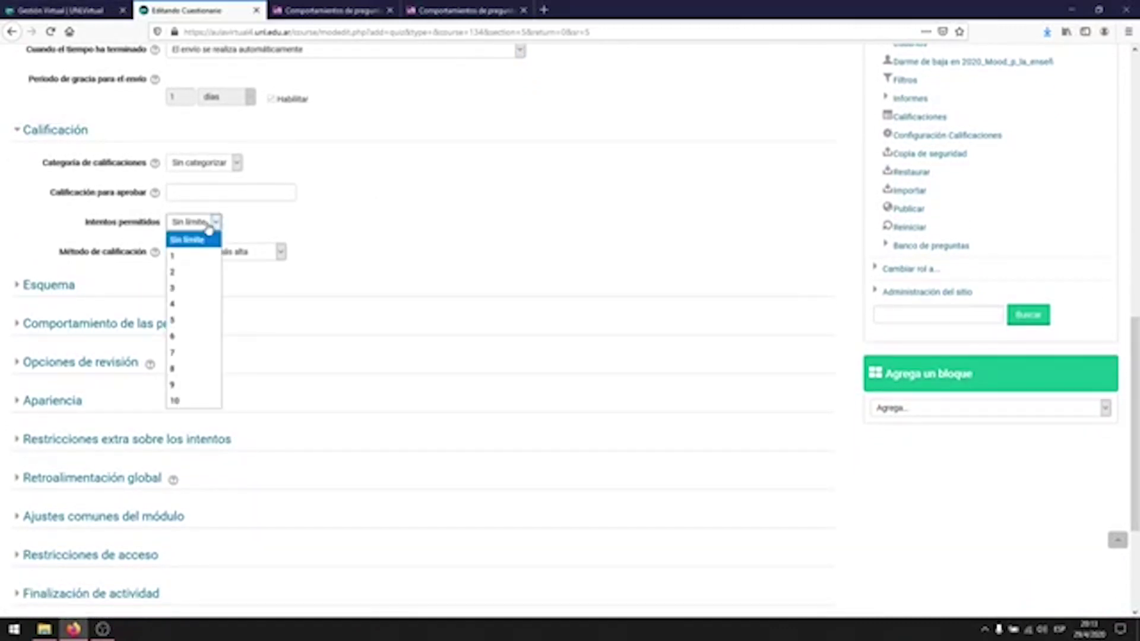
{"action": "left_click", "coordinate": [183, 273]}
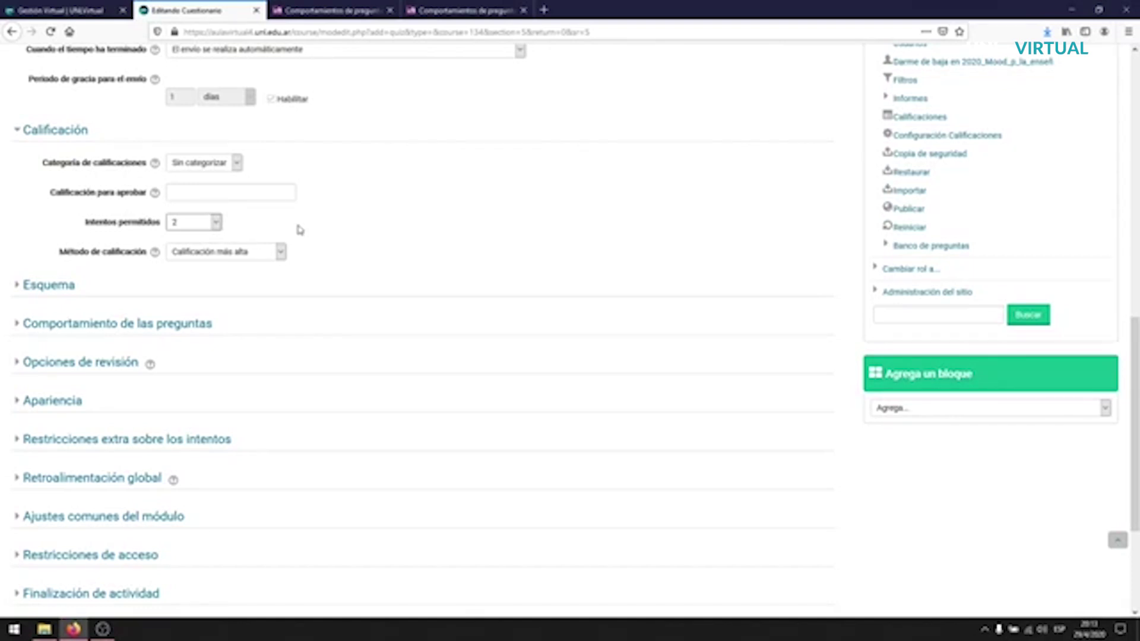
{"action": "left_click", "coordinate": [244, 254]}
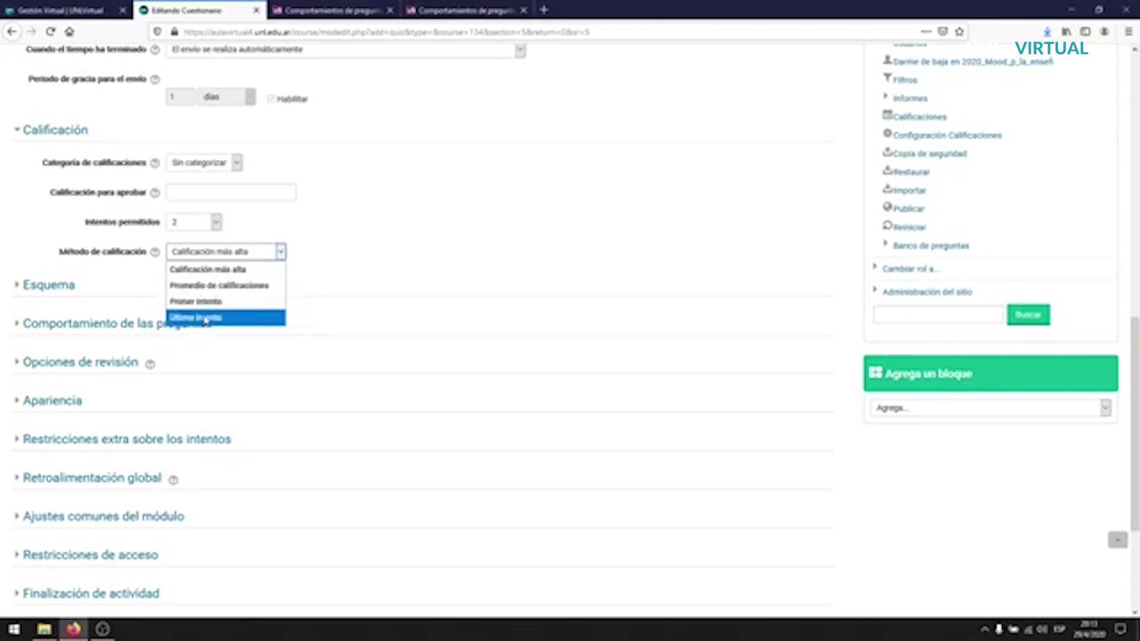
{"action": "left_click", "coordinate": [264, 226]}
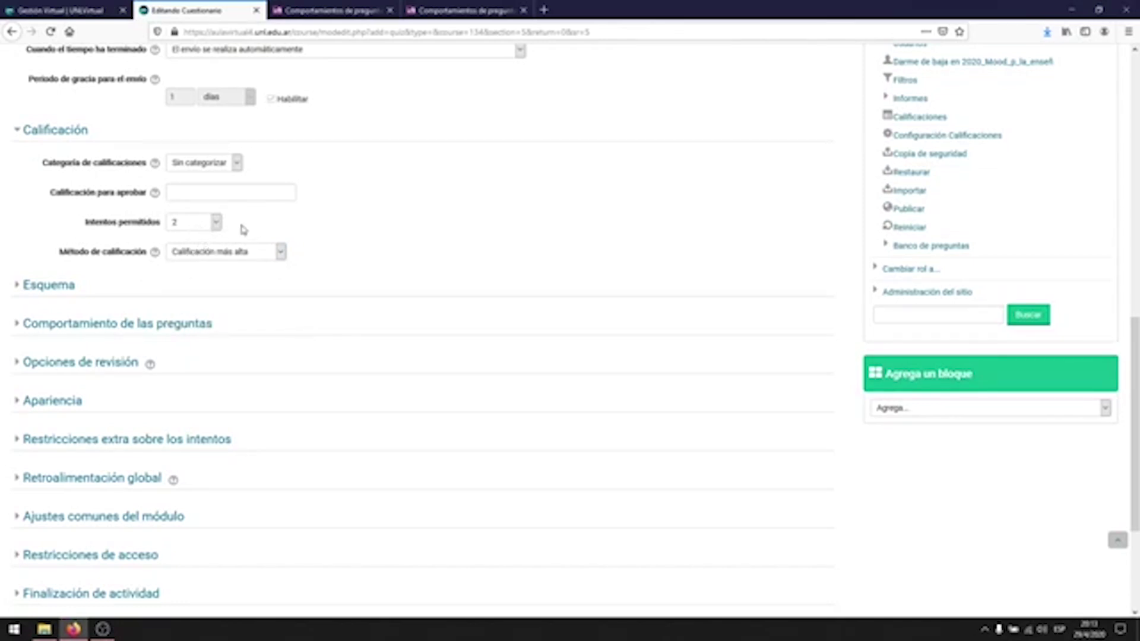
- Try placing all questions on one page under Esquema, and return the new page option to Cada pregunta
{"action": "left_click", "coordinate": [50, 286]}
{"action": "scroll", "coordinate": [394, 261], "scroll_direction": "down", "scroll_amount": 2}
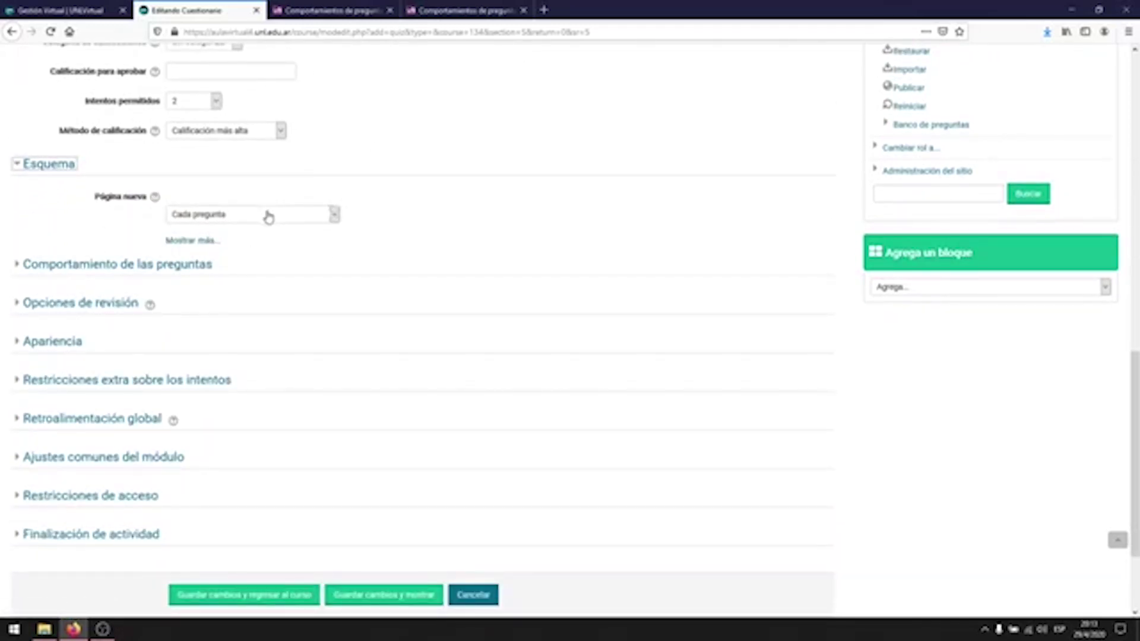
{"action": "left_click", "coordinate": [248, 218]}
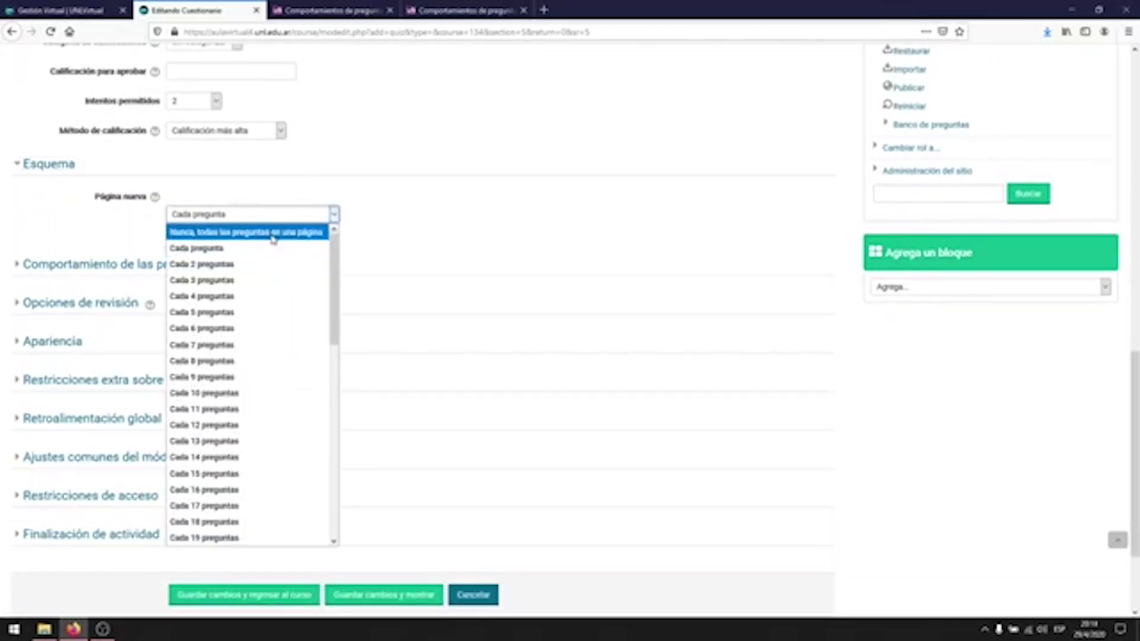
{"action": "left_click", "coordinate": [272, 233]}
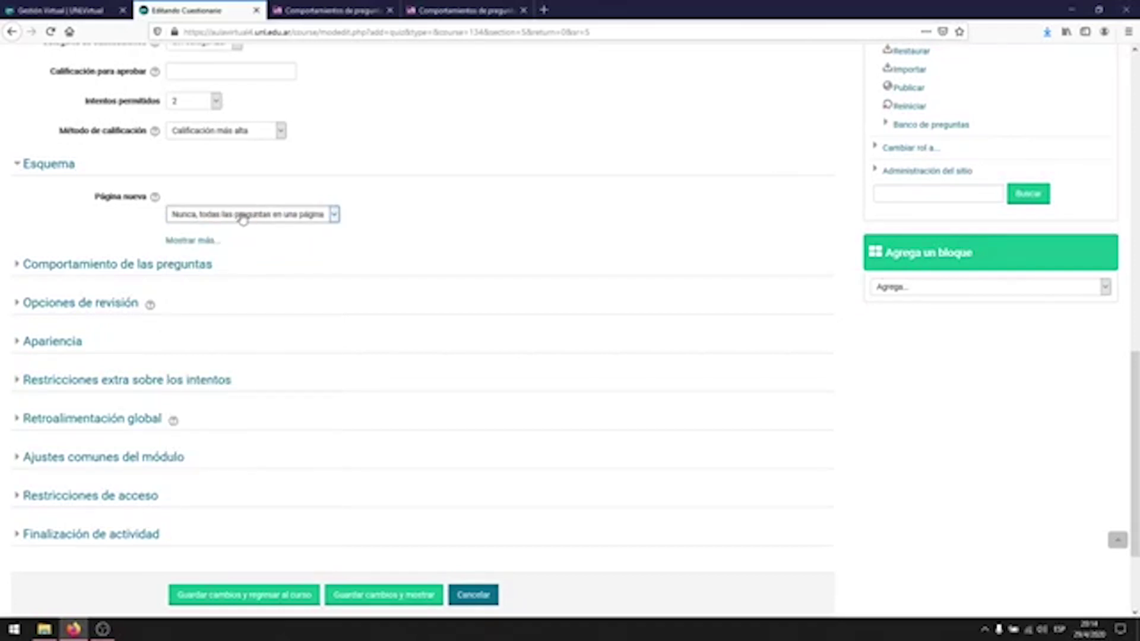
{"action": "left_click", "coordinate": [281, 220]}
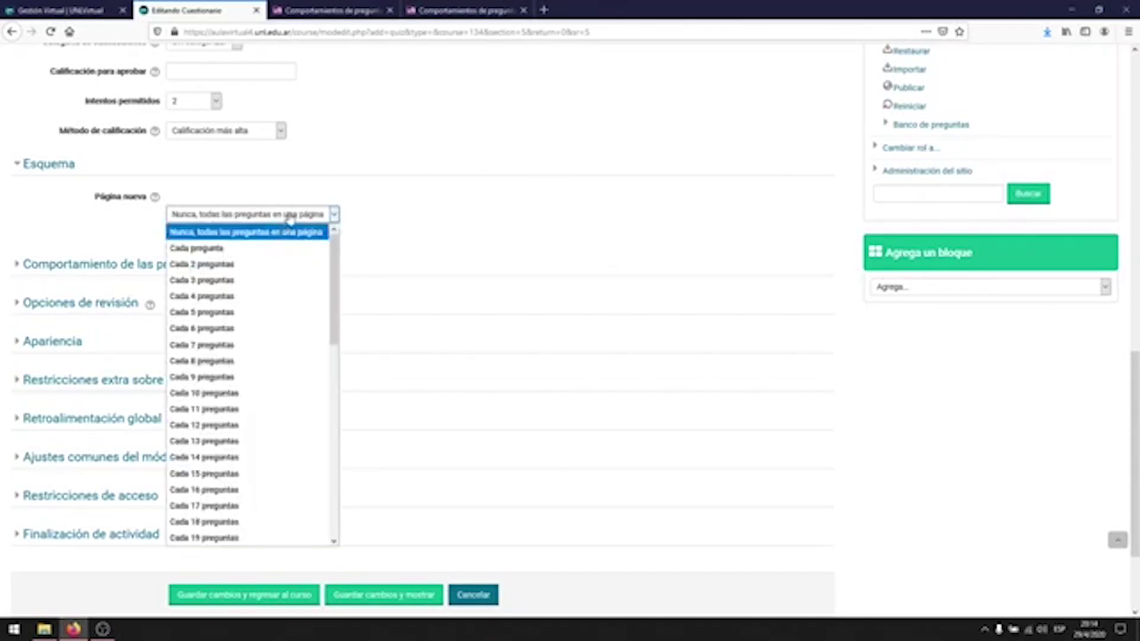
{"action": "left_click", "coordinate": [199, 248]}
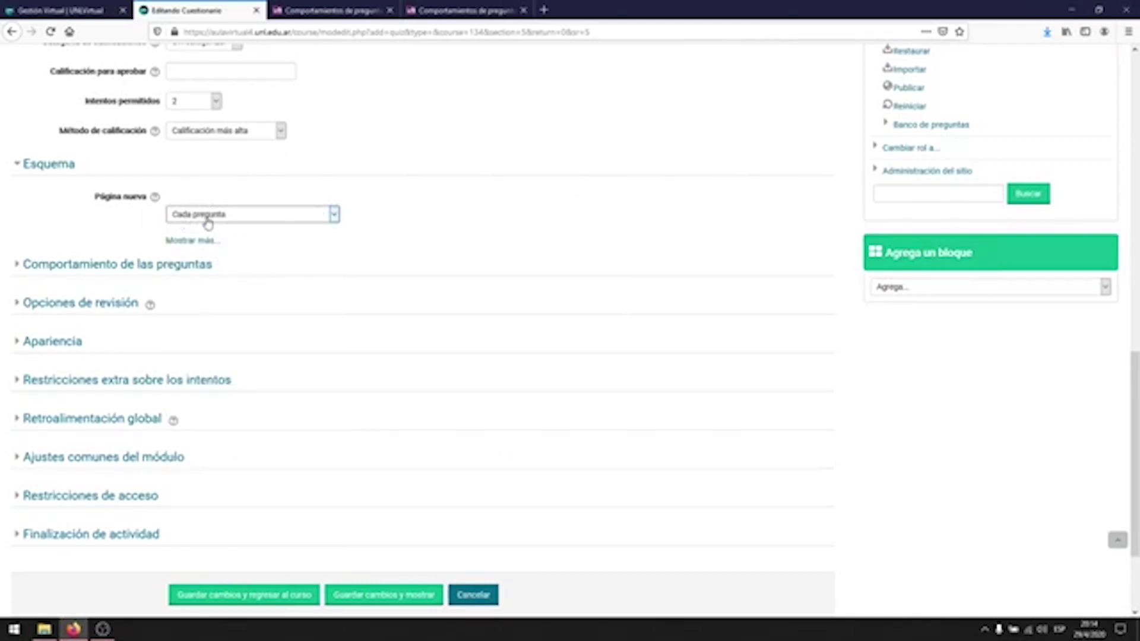
- Check the random answer ordering option under Comportamiento de las preguntas, leaving it at Sí
{"action": "scroll", "coordinate": [275, 191], "scroll_direction": "down", "scroll_amount": 2}
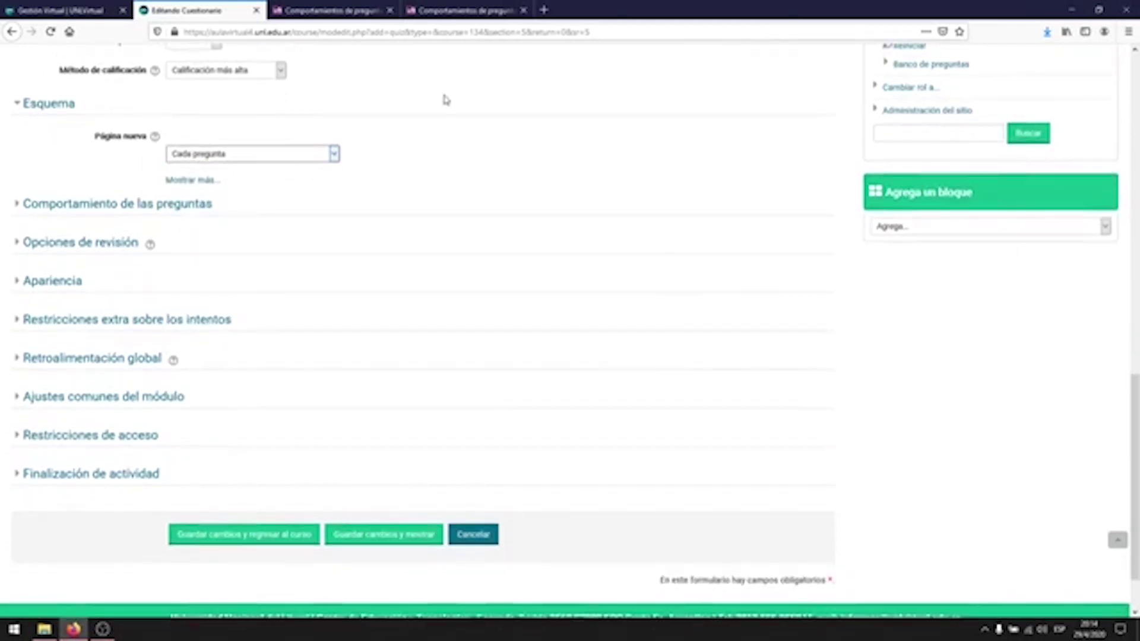
{"action": "left_click", "coordinate": [73, 204]}
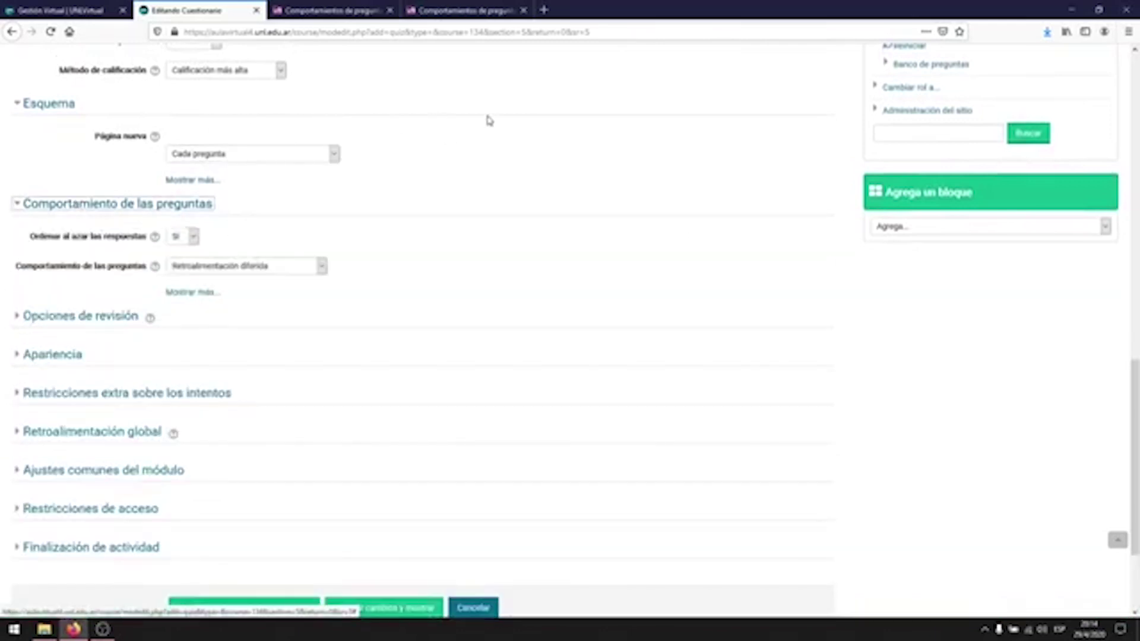
{"action": "left_click", "coordinate": [190, 238]}
{"action": "left_click", "coordinate": [190, 243]}
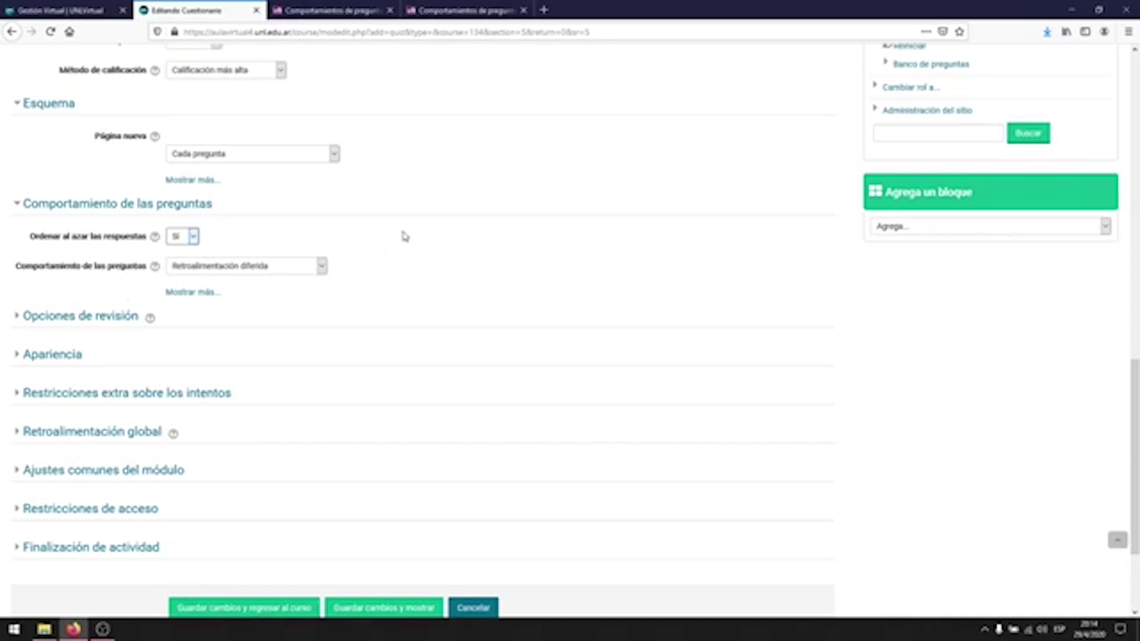
- Try Retroalimentación inmediata as the question behaviour, and switch it back to Retroalimentación diferida
{"action": "left_click", "coordinate": [275, 267]}
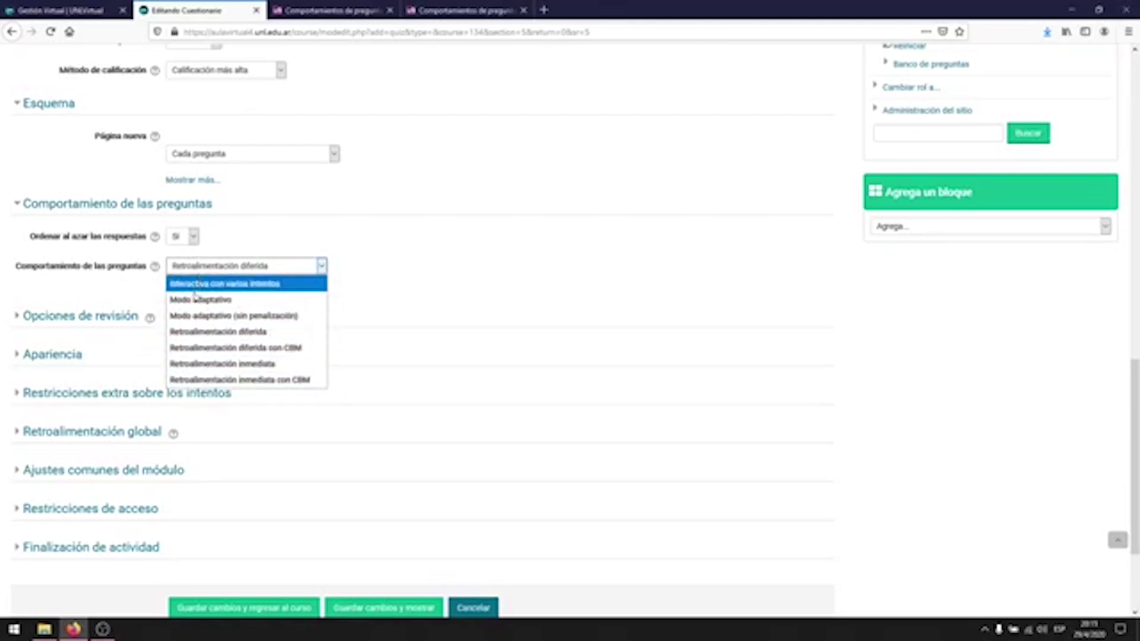
{"action": "left_click", "coordinate": [217, 336]}
{"action": "left_click", "coordinate": [228, 268]}
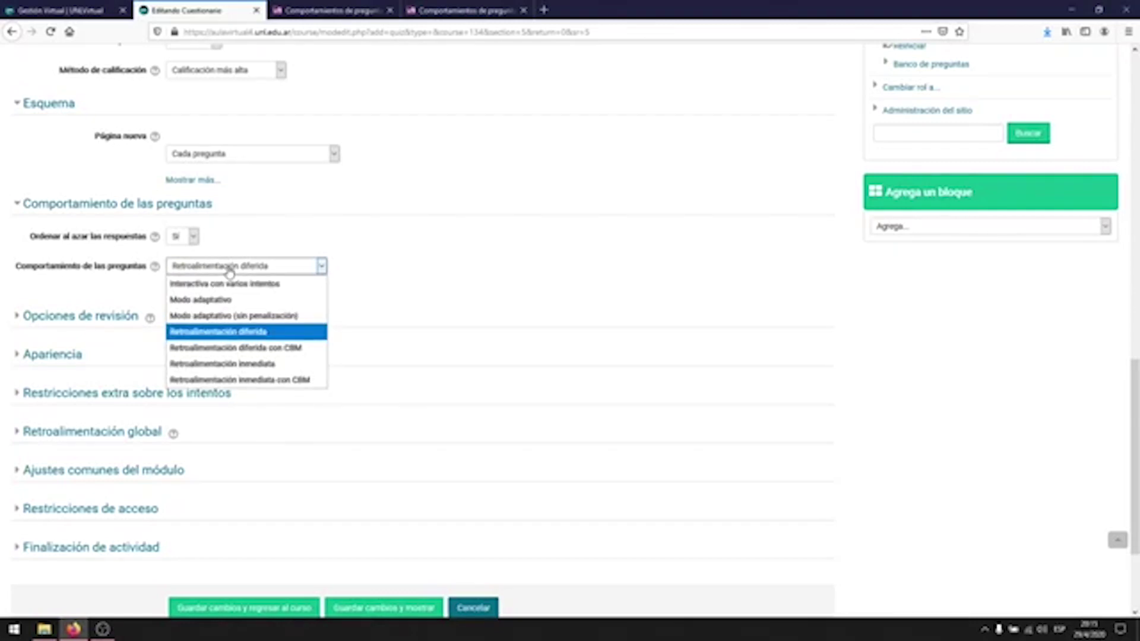
{"action": "left_click", "coordinate": [229, 268]}
{"action": "left_click", "coordinate": [232, 266]}
{"action": "left_click", "coordinate": [234, 364]}
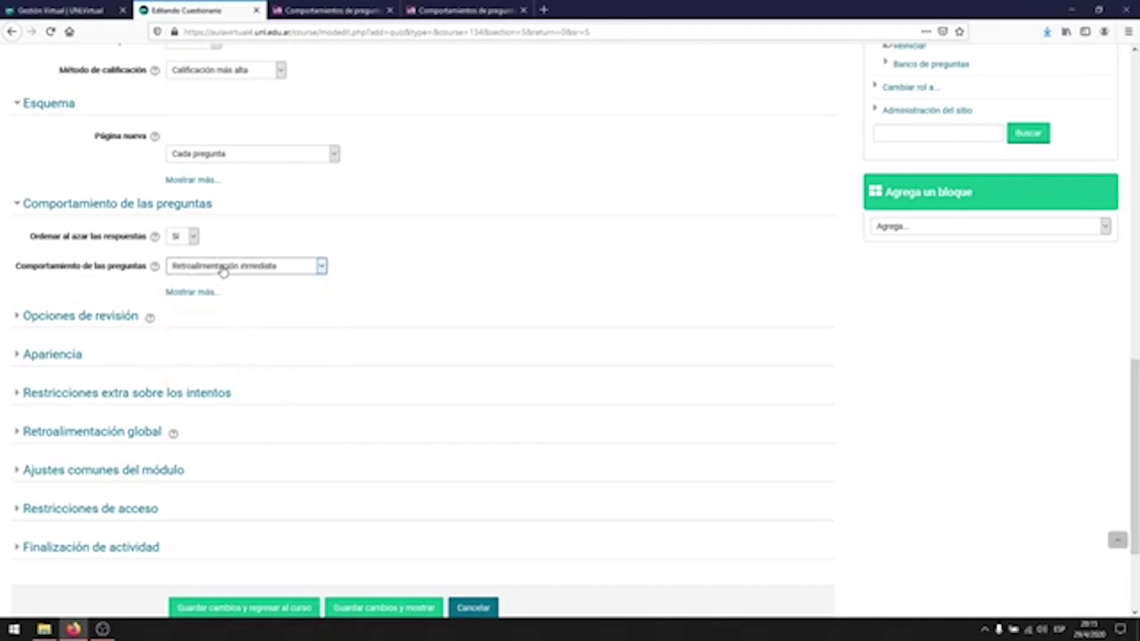
{"action": "left_click", "coordinate": [223, 270]}
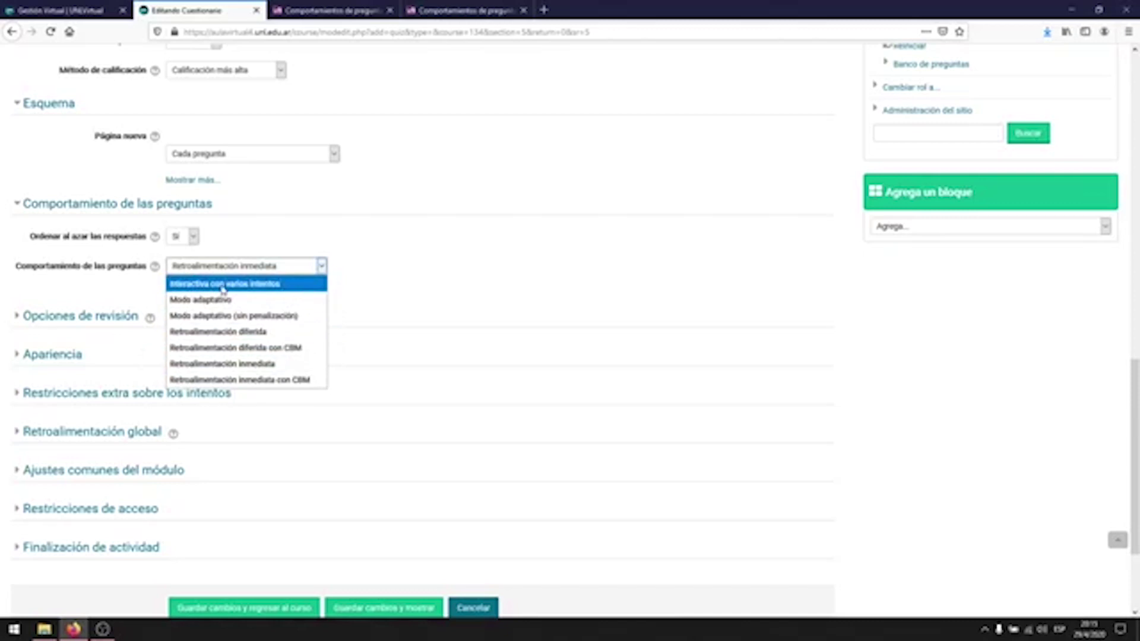
{"action": "left_click", "coordinate": [221, 331]}
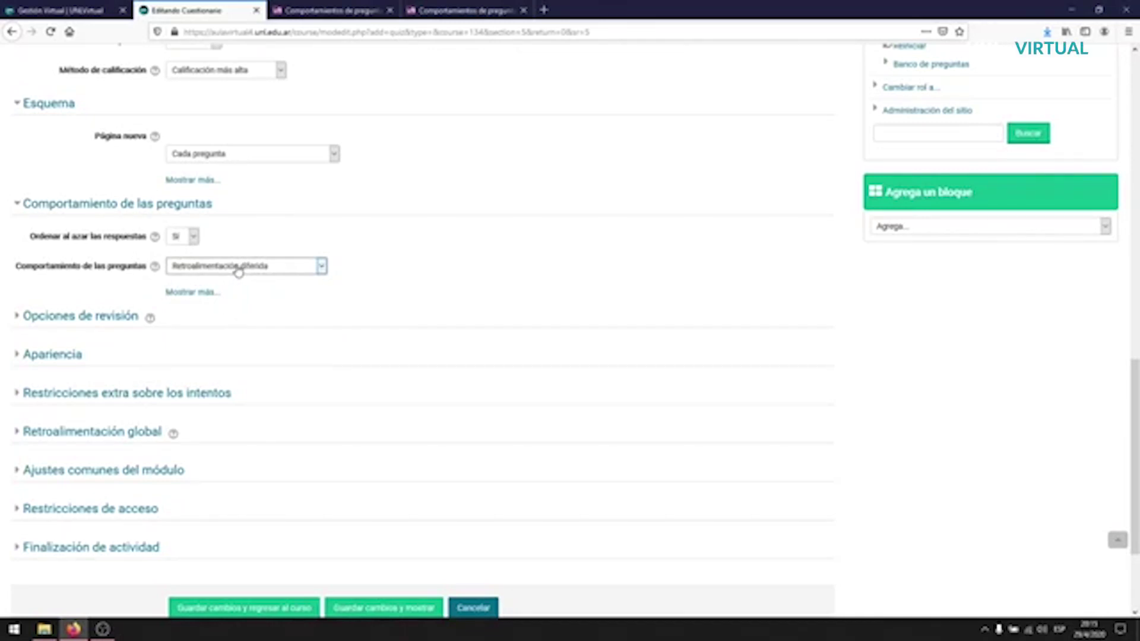
- Set the question behaviour to Retroalimentación inmediata and open the help explanation for this setting
{"action": "left_click", "coordinate": [269, 272]}
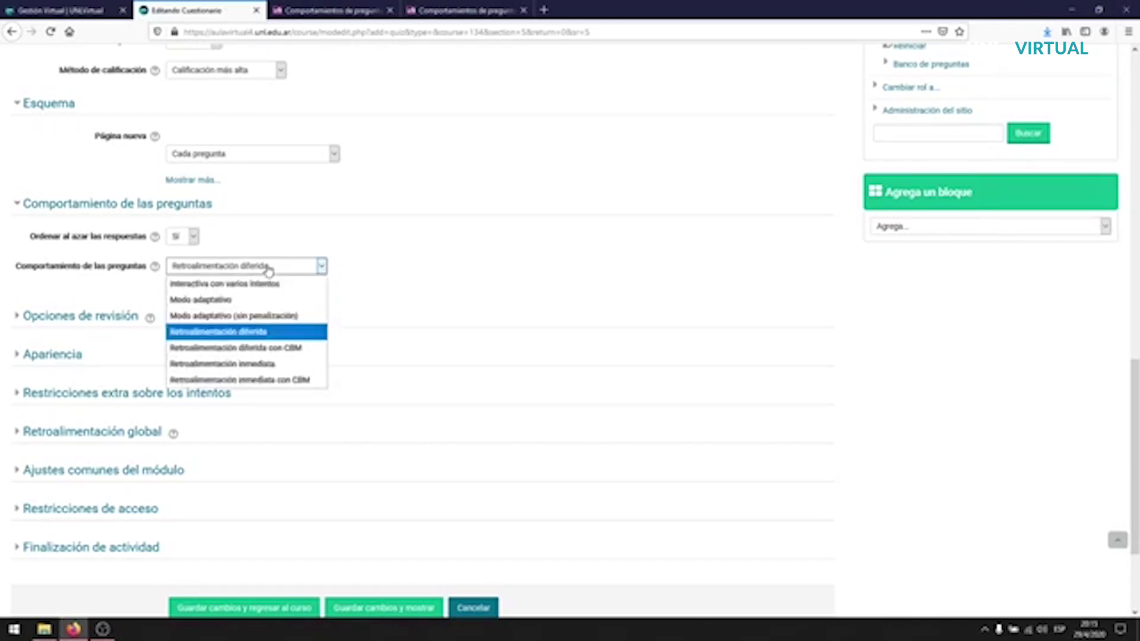
{"action": "left_click", "coordinate": [262, 364]}
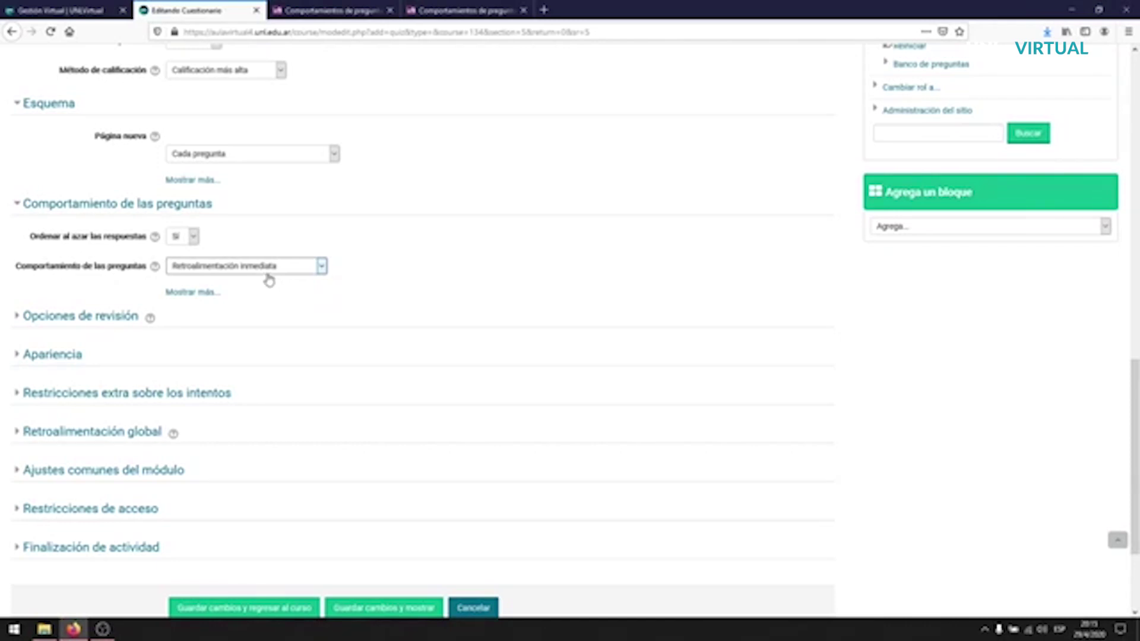
{"action": "left_click", "coordinate": [224, 265]}
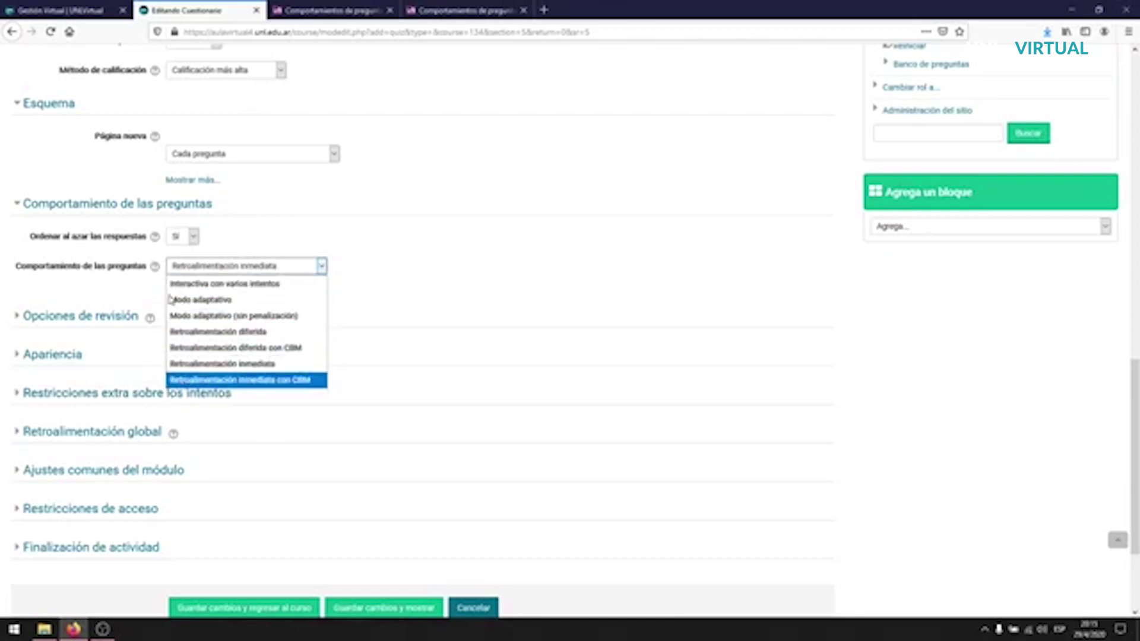
{"action": "left_click", "coordinate": [239, 233]}
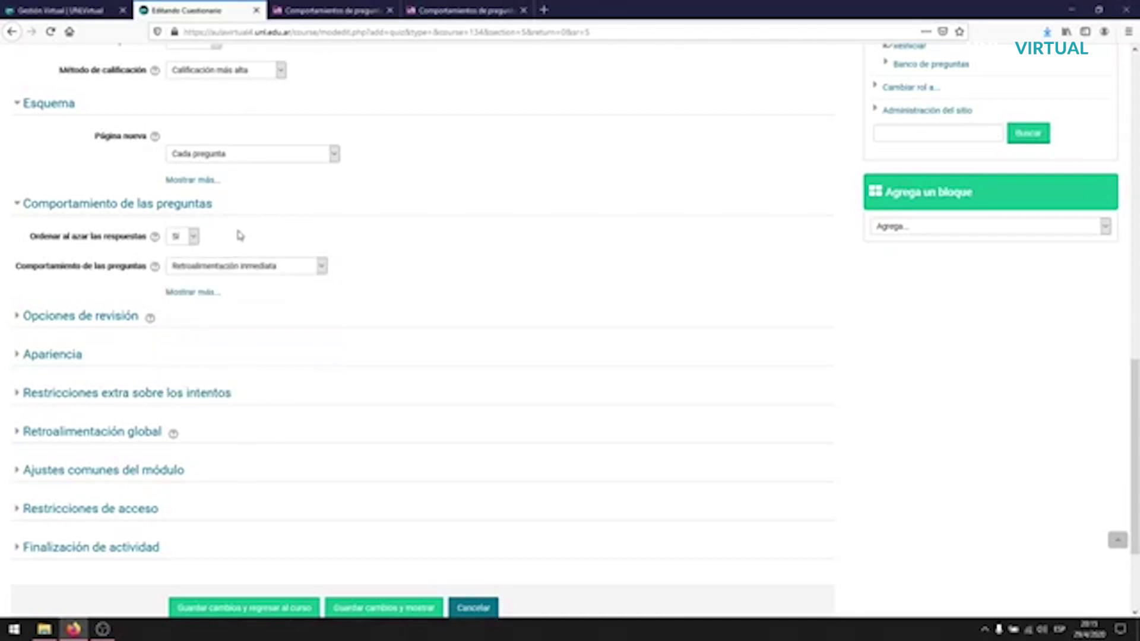
{"action": "left_click", "coordinate": [154, 267]}
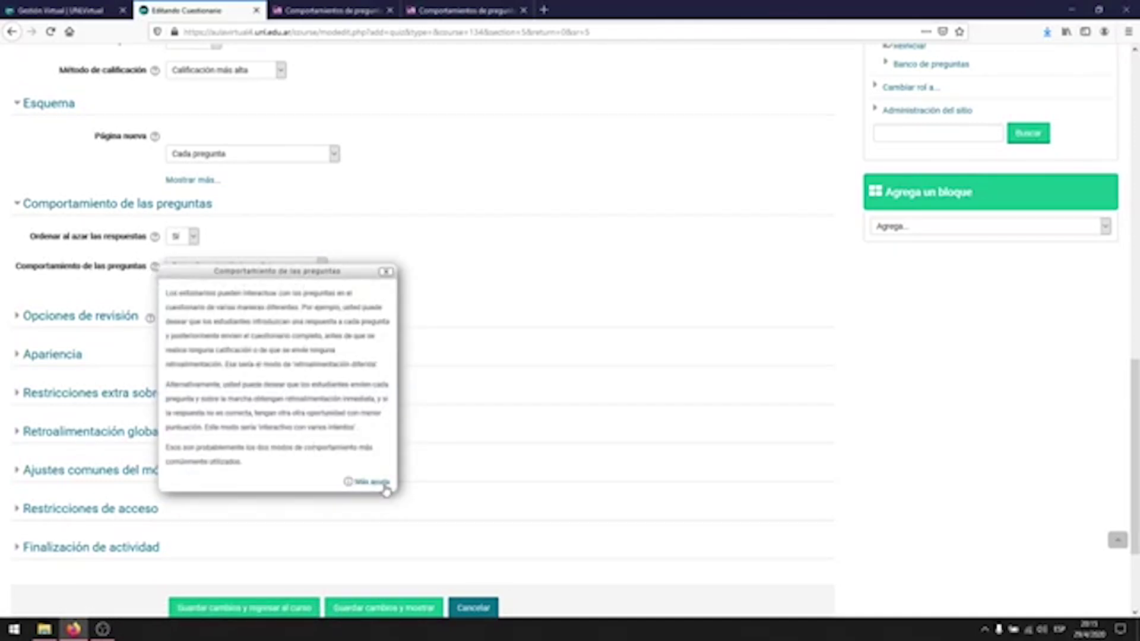
- Read the Moodle documentation on how question behaviours work, return to the quiz form and close the help explanation
{"action": "left_click", "coordinate": [377, 483]}
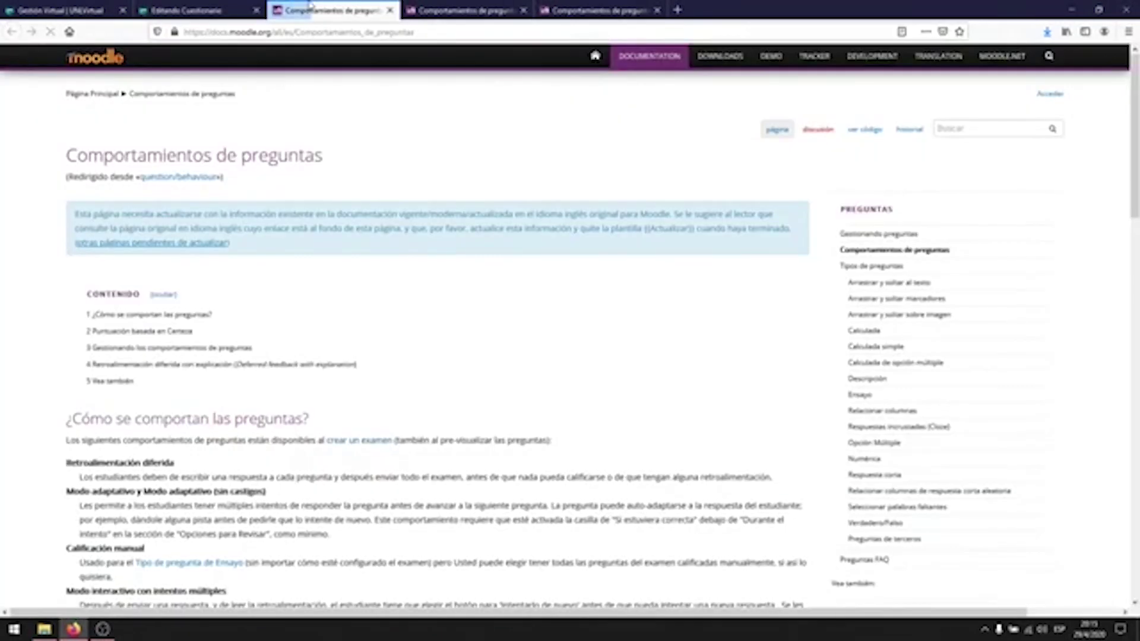
{"action": "scroll", "coordinate": [504, 273], "scroll_direction": "down", "scroll_amount": 5}
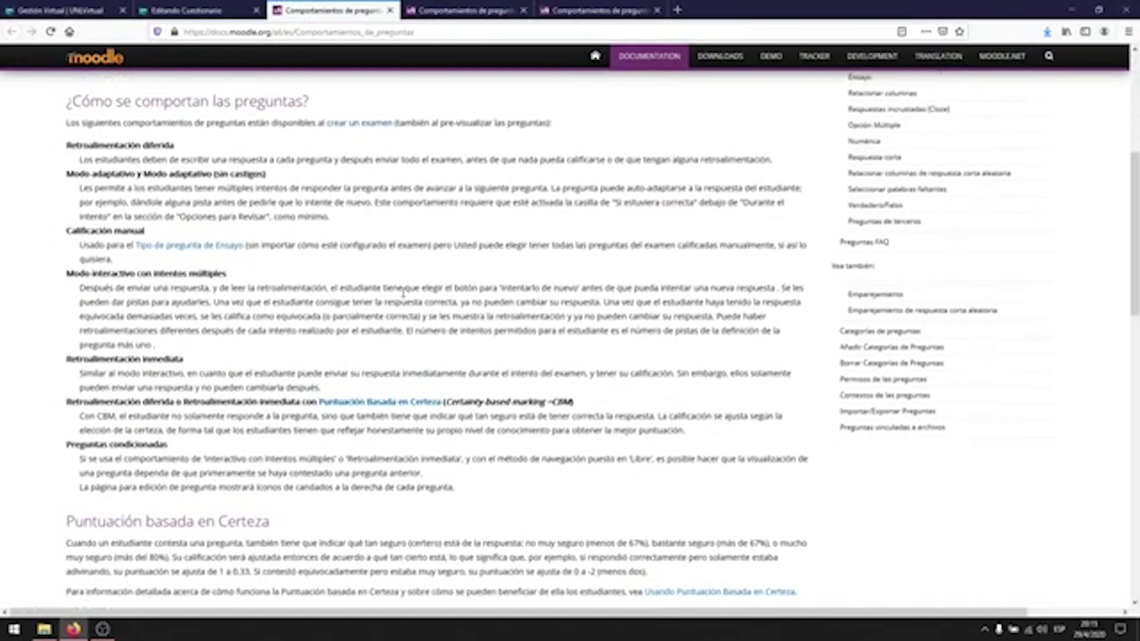
{"action": "scroll", "coordinate": [166, 249], "scroll_direction": "up", "scroll_amount": 2}
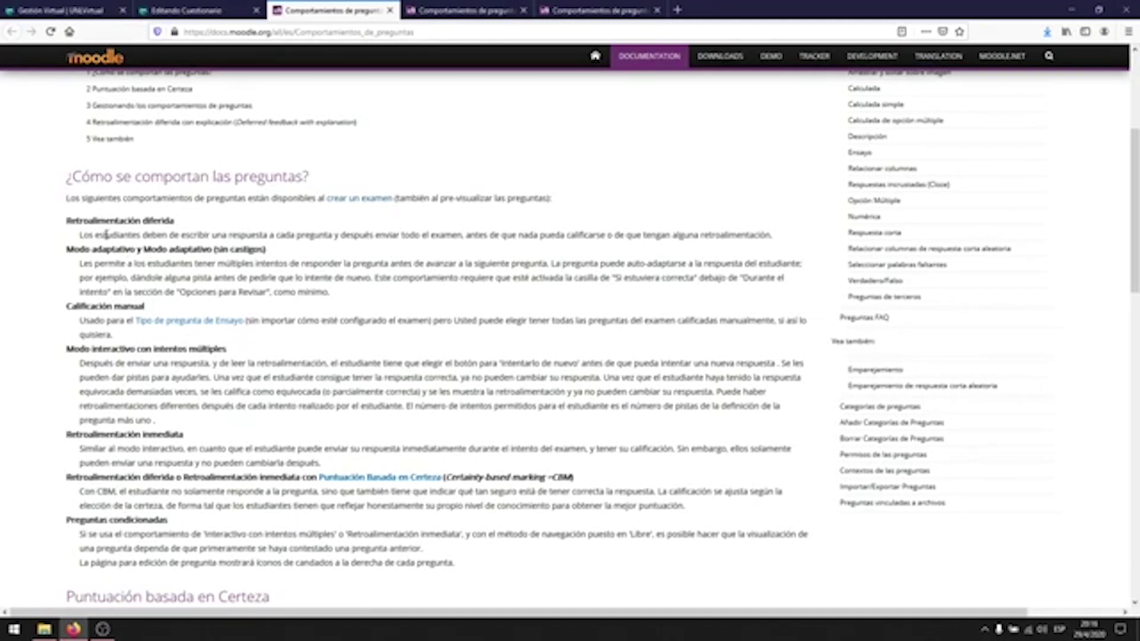
{"action": "left_click", "coordinate": [187, 10]}
{"action": "left_click", "coordinate": [383, 273]}
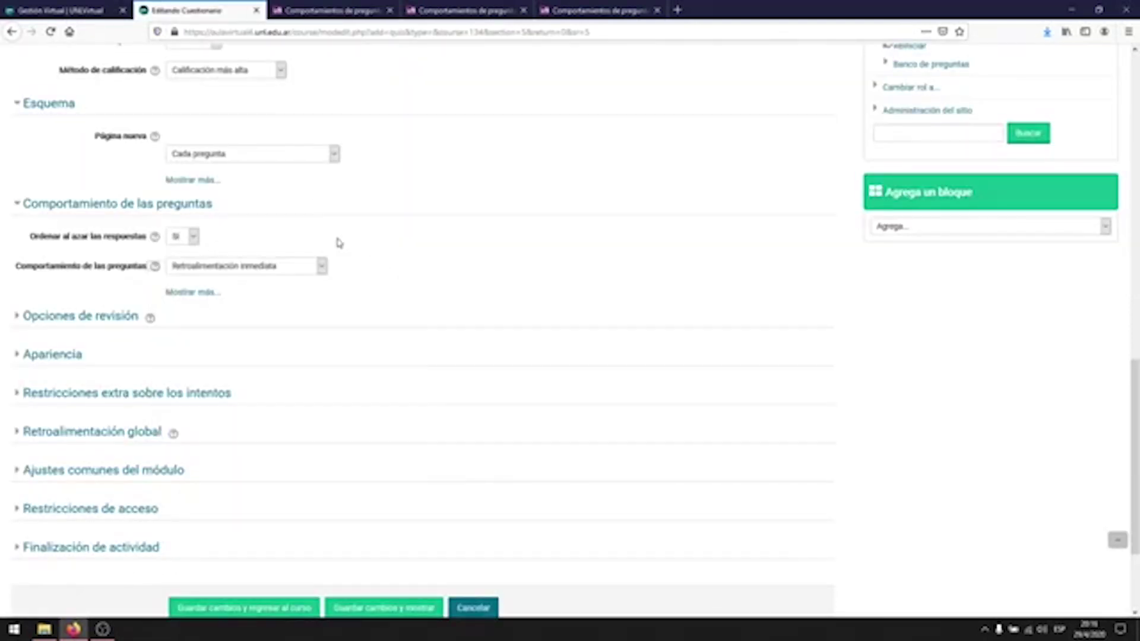
- Expand Opciones de revisión, try Interactiva con varios intentos as the question behaviour, and settle on Retroalimentación diferida
{"action": "left_click", "coordinate": [107, 317]}
{"action": "scroll", "coordinate": [526, 186], "scroll_direction": "down", "scroll_amount": 3}
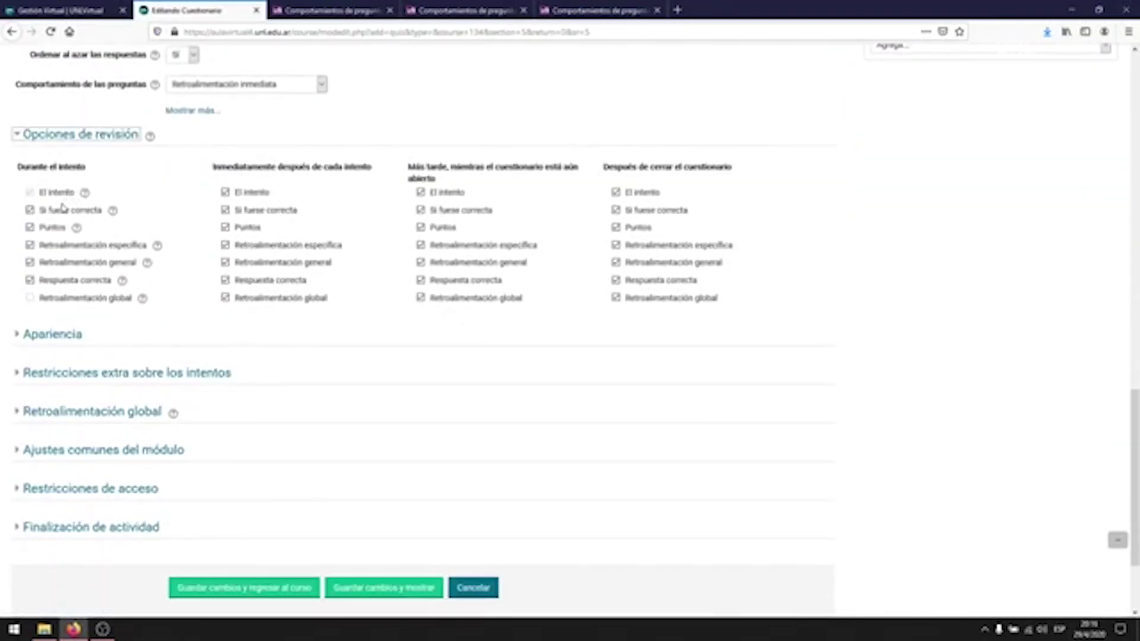
{"action": "scroll", "coordinate": [233, 183], "scroll_direction": "up", "scroll_amount": 1}
{"action": "left_click", "coordinate": [253, 147]}
{"action": "left_click", "coordinate": [238, 163]}
{"action": "left_click", "coordinate": [266, 147]}
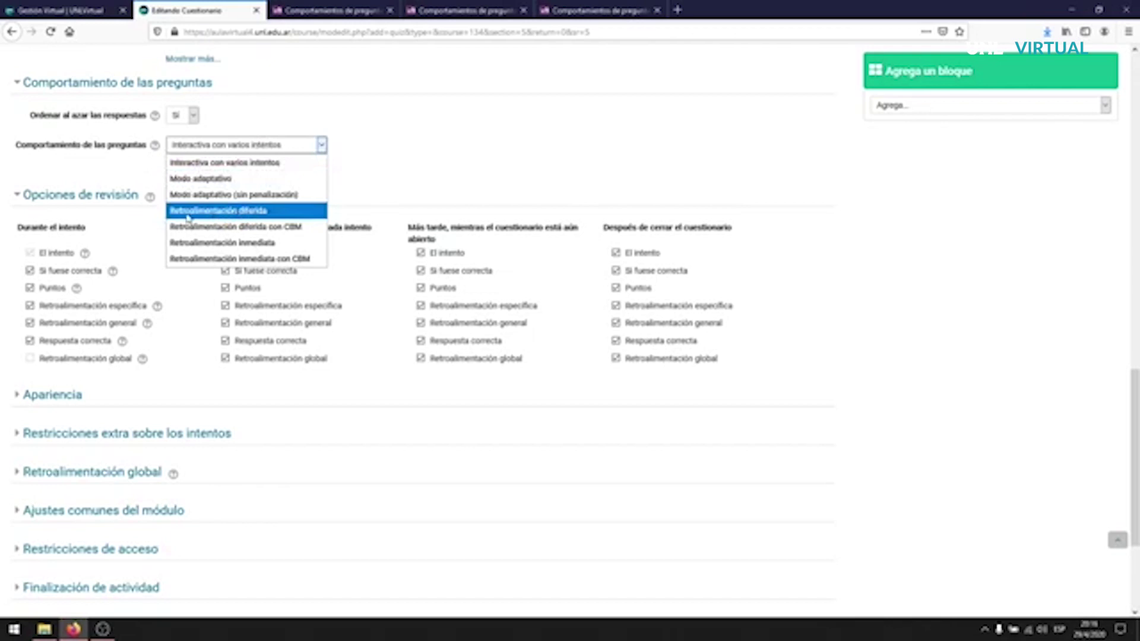
{"action": "left_click", "coordinate": [254, 213]}
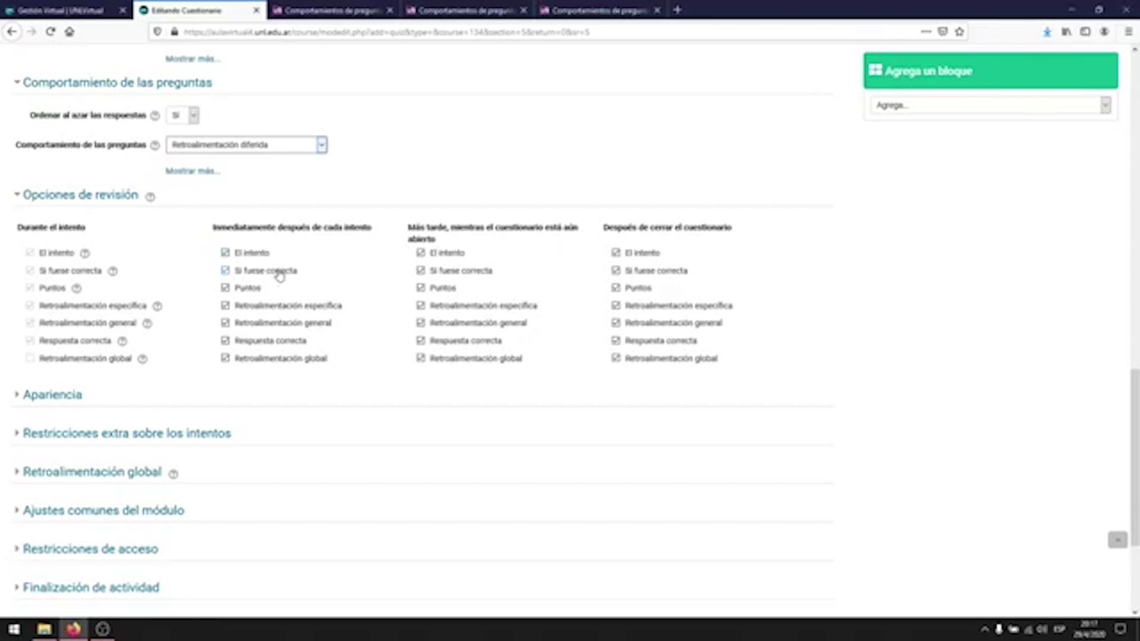
- Disable El intento, Puntos and Retroalimentación global in the review options for Inmediatamente después de cada intento
{"action": "left_click", "coordinate": [244, 254]}
{"action": "left_click", "coordinate": [249, 288]}
{"action": "left_click", "coordinate": [248, 358]}
- Disable all review options from El intento to Retroalimentación global for Más tarde, mientras el cuestionario está aún abierto
{"action": "left_click", "coordinate": [450, 359]}
{"action": "left_click", "coordinate": [460, 341]}
{"action": "left_click", "coordinate": [460, 323]}
{"action": "left_click", "coordinate": [457, 306]}
{"action": "left_click", "coordinate": [448, 288]}
{"action": "left_click", "coordinate": [448, 271]}
{"action": "left_click", "coordinate": [448, 254]}
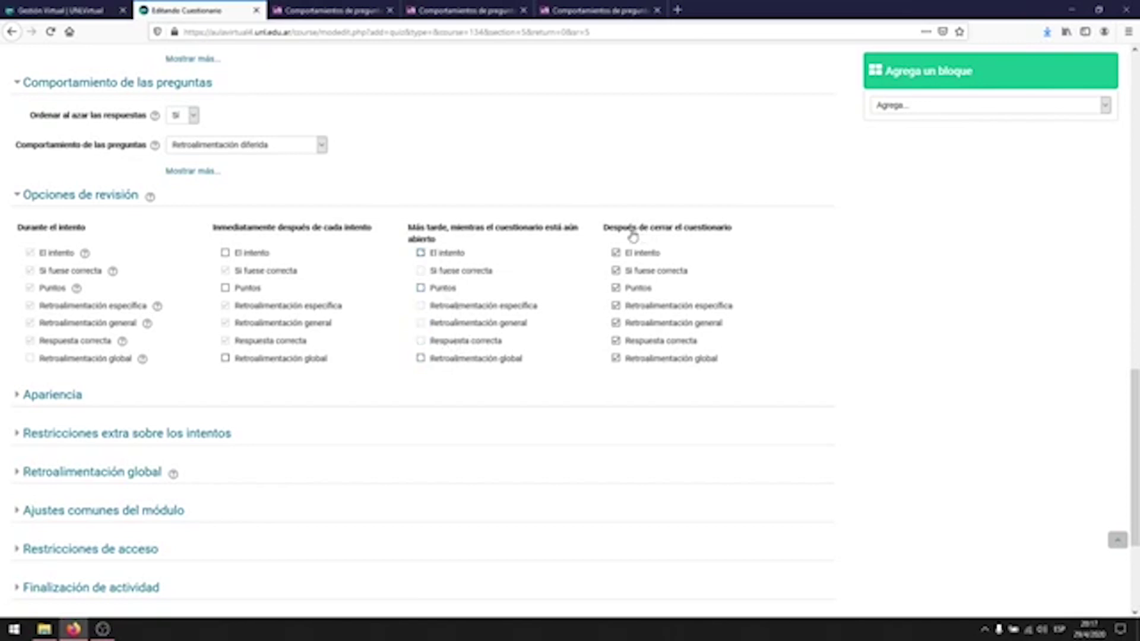
- Check the opening and closing dates under Temporalización and the review options for Después de cerrar el cuestionario, leaving them enabled
{"action": "scroll", "coordinate": [611, 284], "scroll_direction": "up", "scroll_amount": 10}
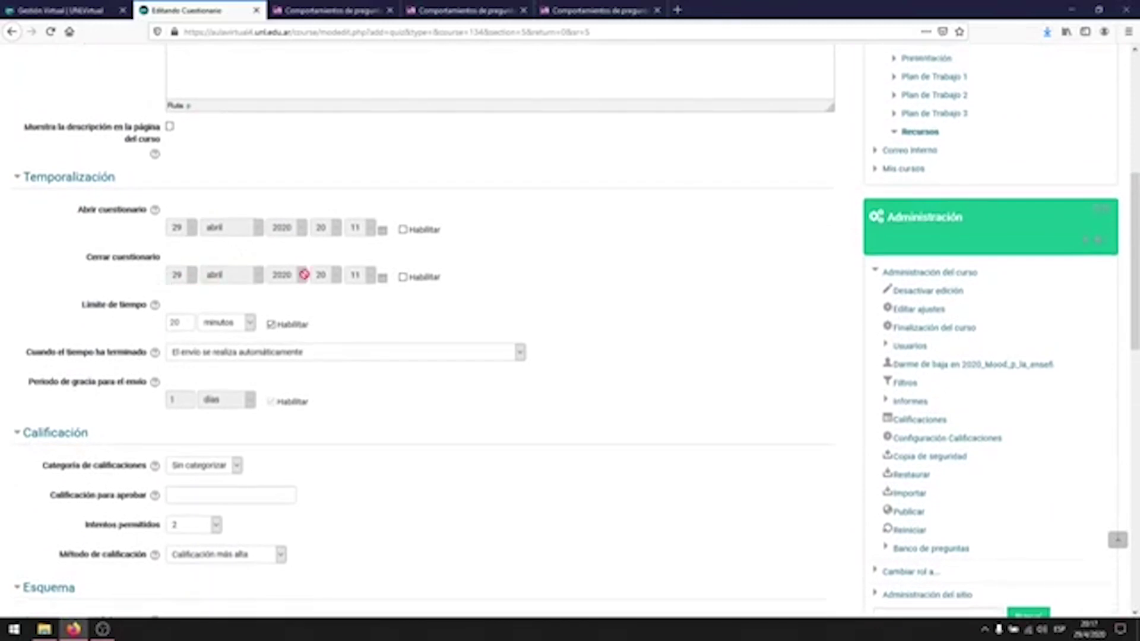
{"action": "scroll", "coordinate": [657, 188], "scroll_direction": "down", "scroll_amount": 10}
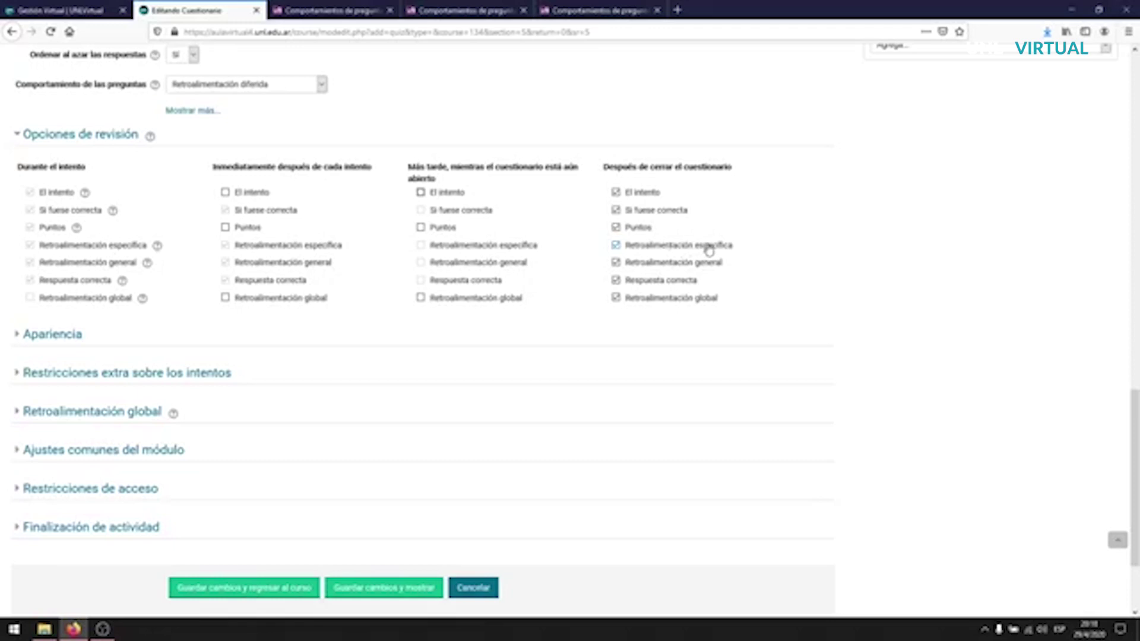
{"action": "left_click", "coordinate": [638, 247]}
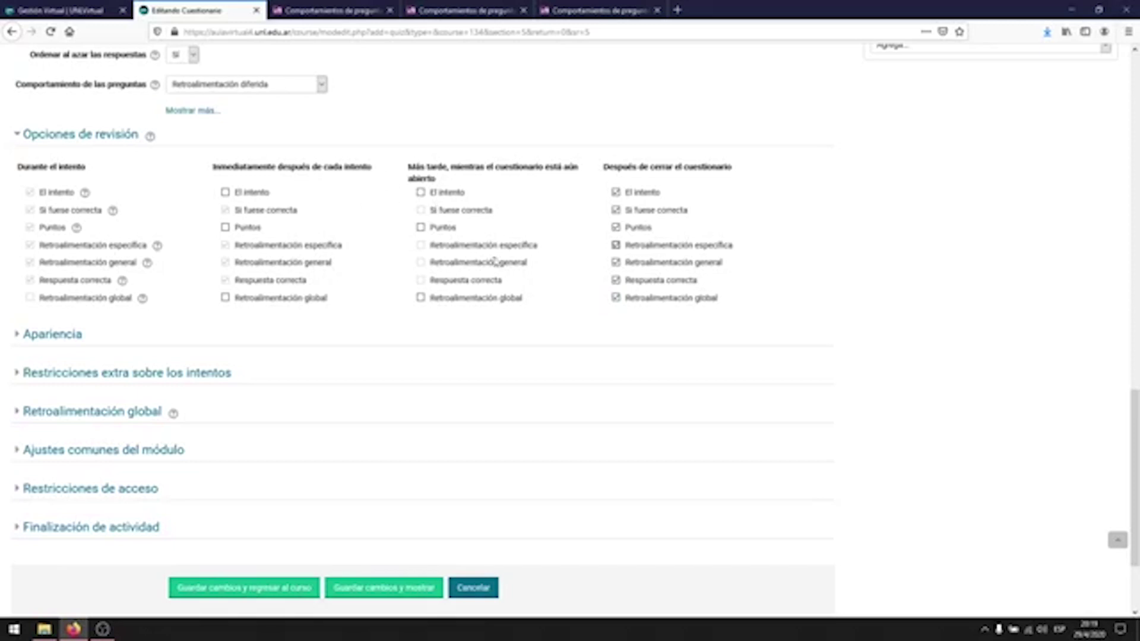
{"action": "left_click", "coordinate": [657, 301]}
{"action": "left_click", "coordinate": [657, 306]}
- Look over the Apariencia and Restricciones extra sobre los intentos sections, collapsing each one again
{"action": "scroll", "coordinate": [415, 242], "scroll_direction": "down", "scroll_amount": 2}
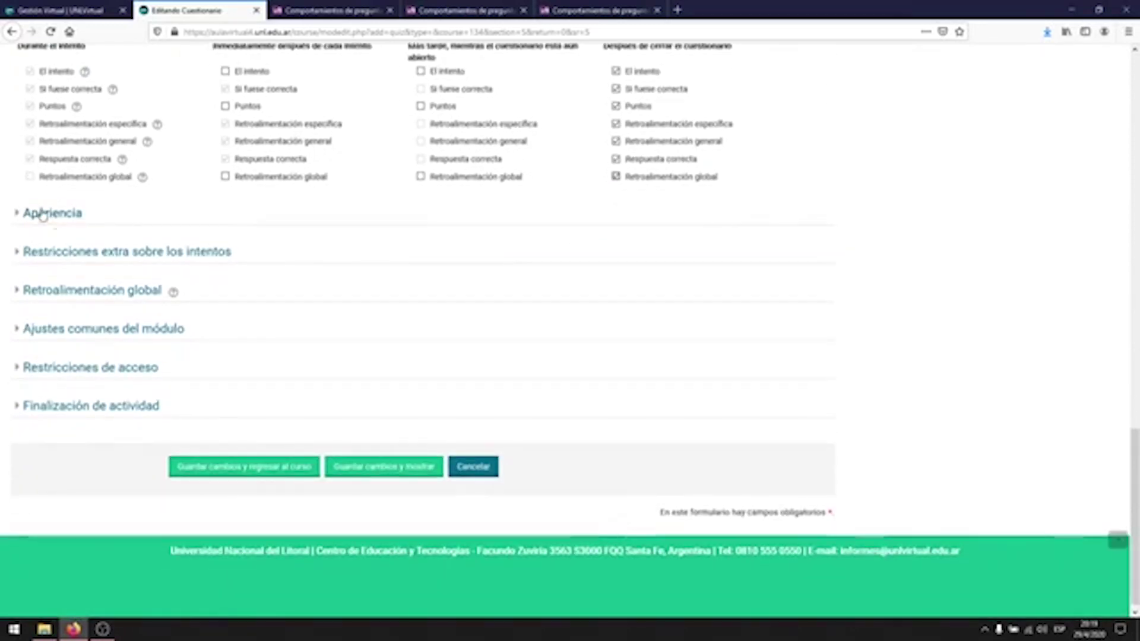
{"action": "left_click", "coordinate": [42, 214]}
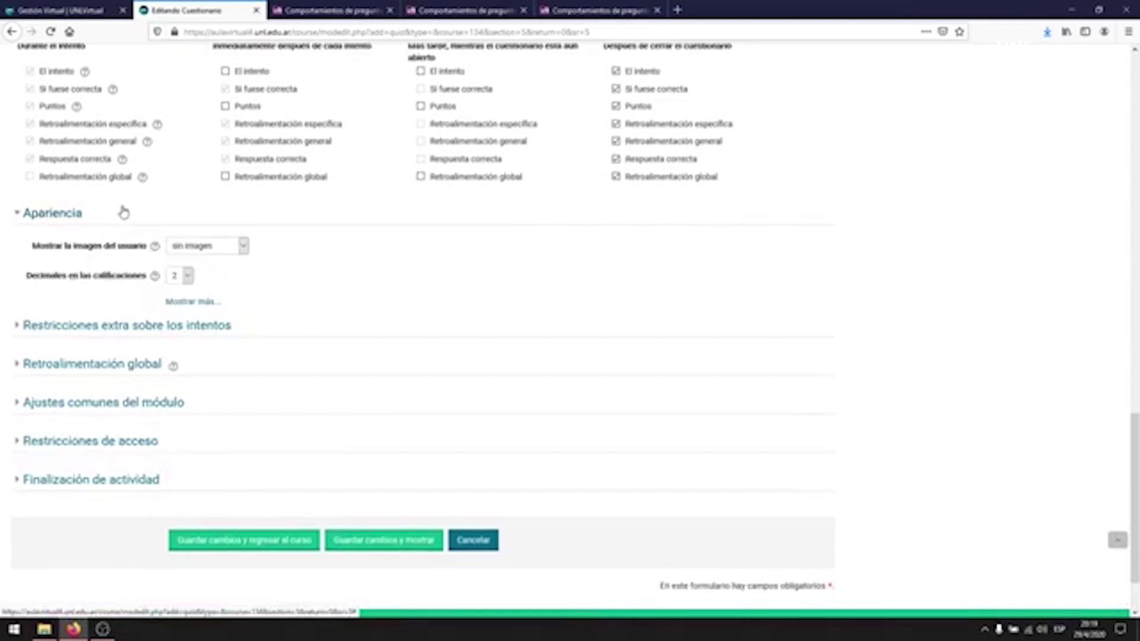
{"action": "left_click", "coordinate": [77, 217]}
{"action": "left_click", "coordinate": [102, 255]}
{"action": "left_click", "coordinate": [13, 251]}
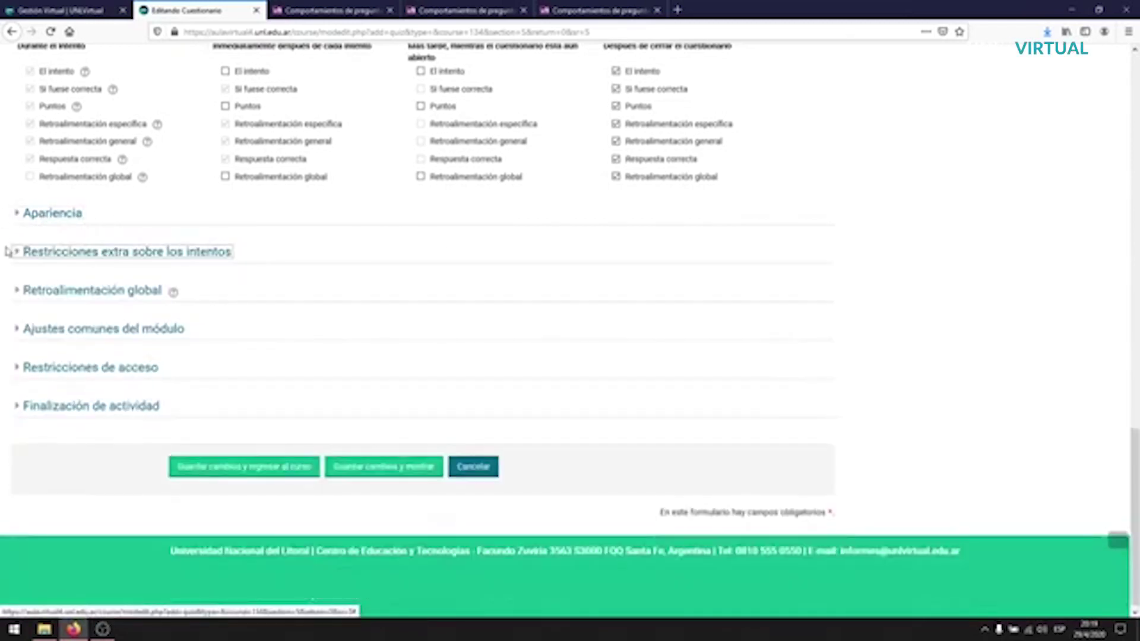
{"action": "scroll", "coordinate": [179, 267], "scroll_direction": "down", "scroll_amount": 1}
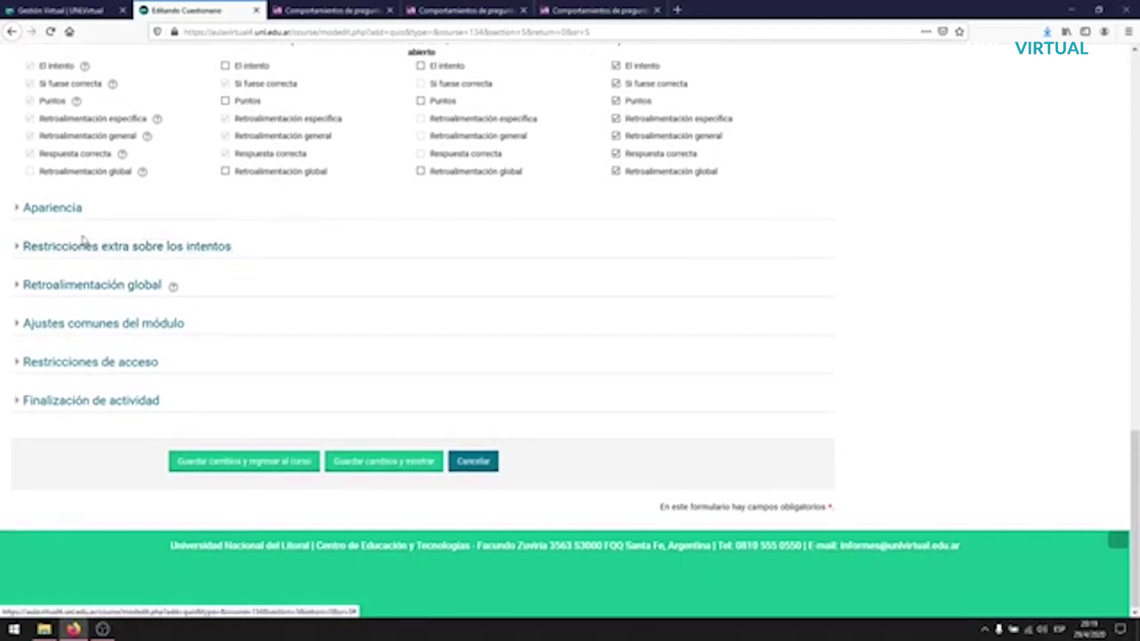
- Expand the Retroalimentación global section, with another brief look at the Apariencia settings
{"action": "left_click", "coordinate": [98, 291]}
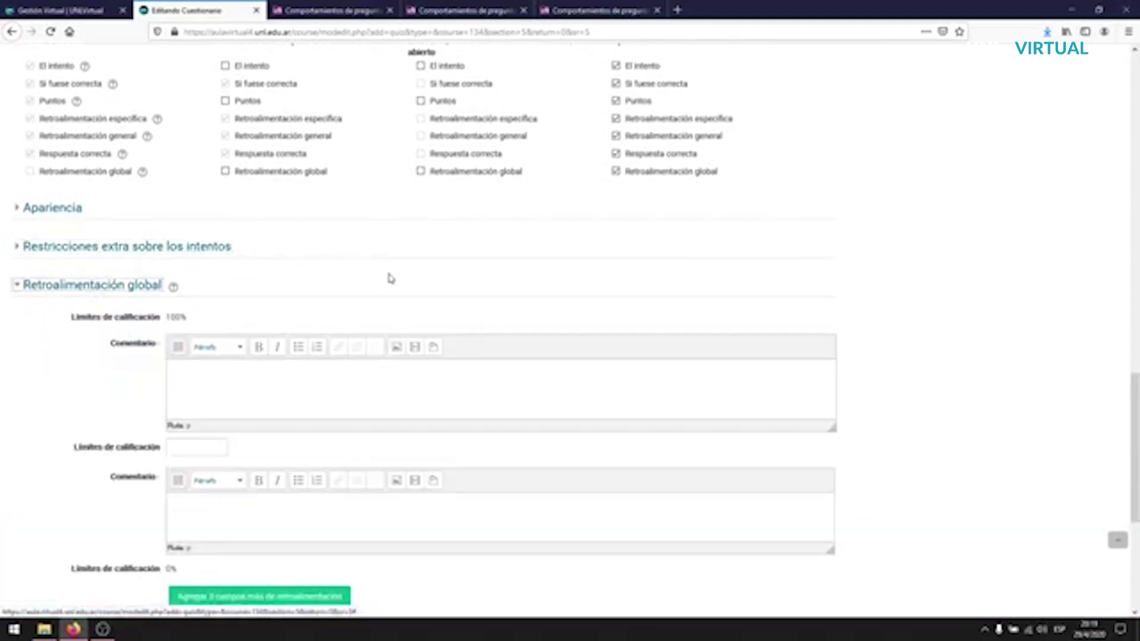
{"action": "left_click", "coordinate": [33, 214]}
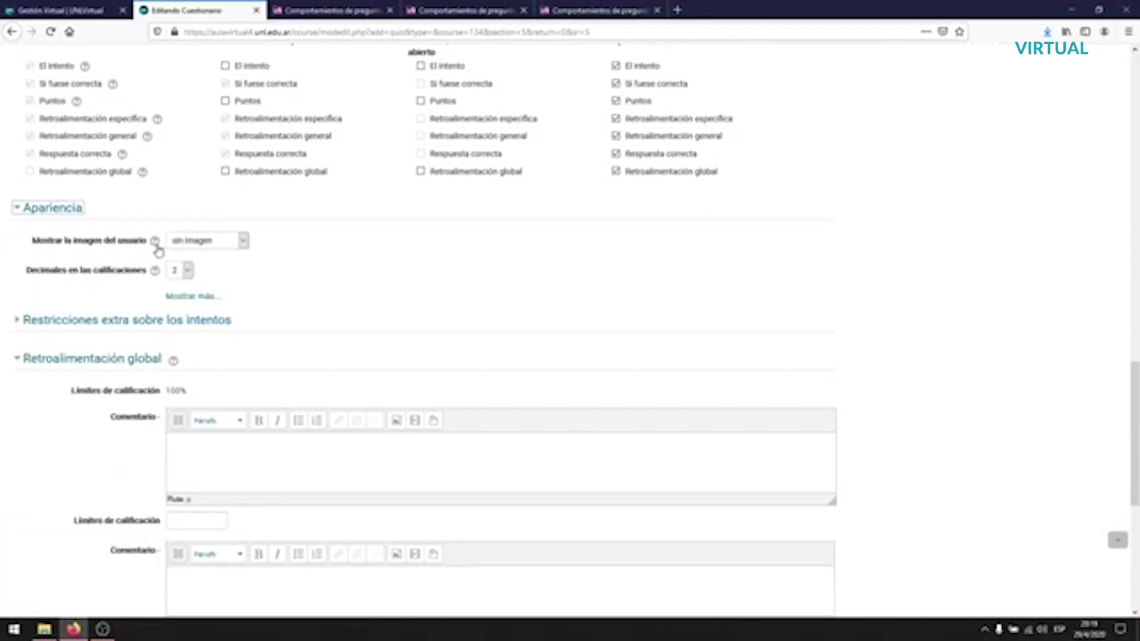
{"action": "left_click", "coordinate": [64, 209]}
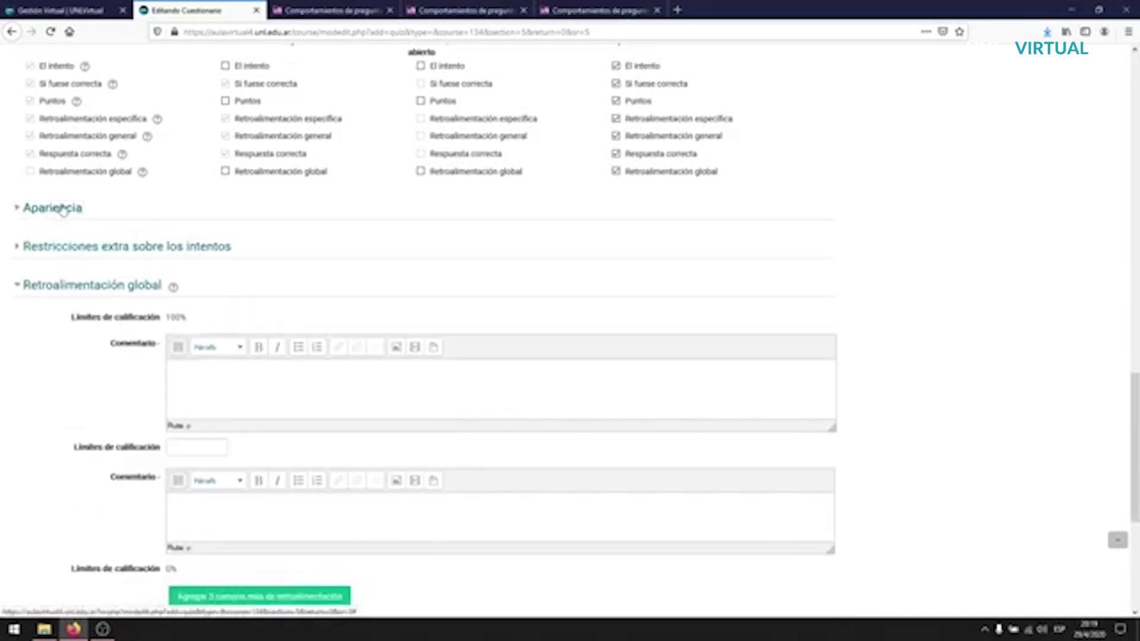
{"action": "scroll", "coordinate": [488, 257], "scroll_direction": "down", "scroll_amount": 3}
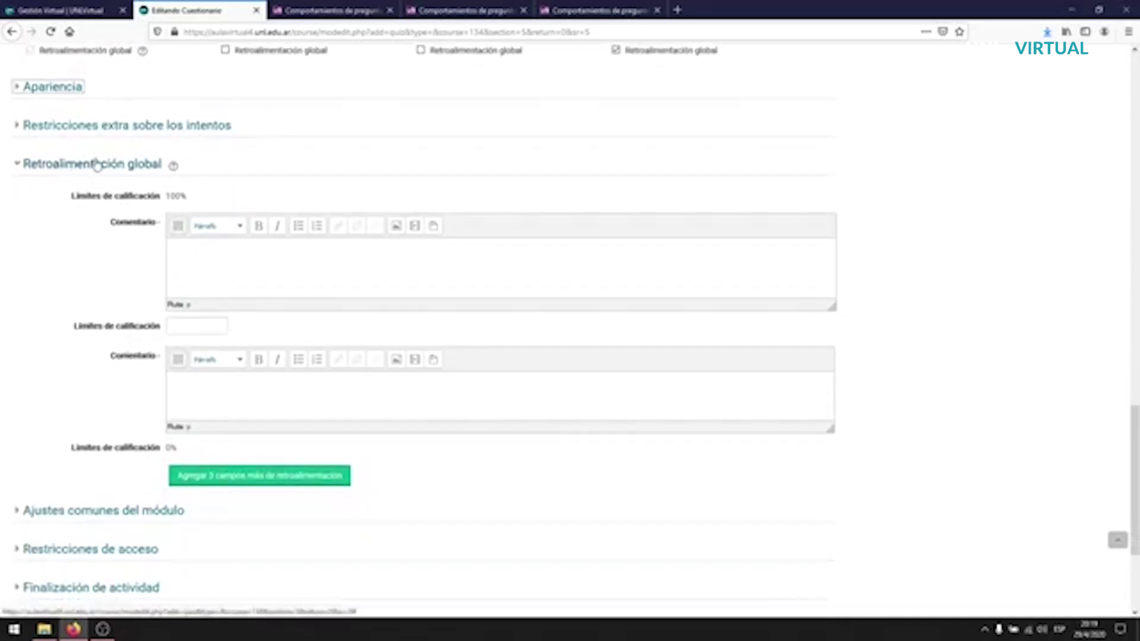
{"action": "scroll", "coordinate": [687, 193], "scroll_direction": "up", "scroll_amount": 3}
{"action": "scroll", "coordinate": [483, 207], "scroll_direction": "down", "scroll_amount": 2}
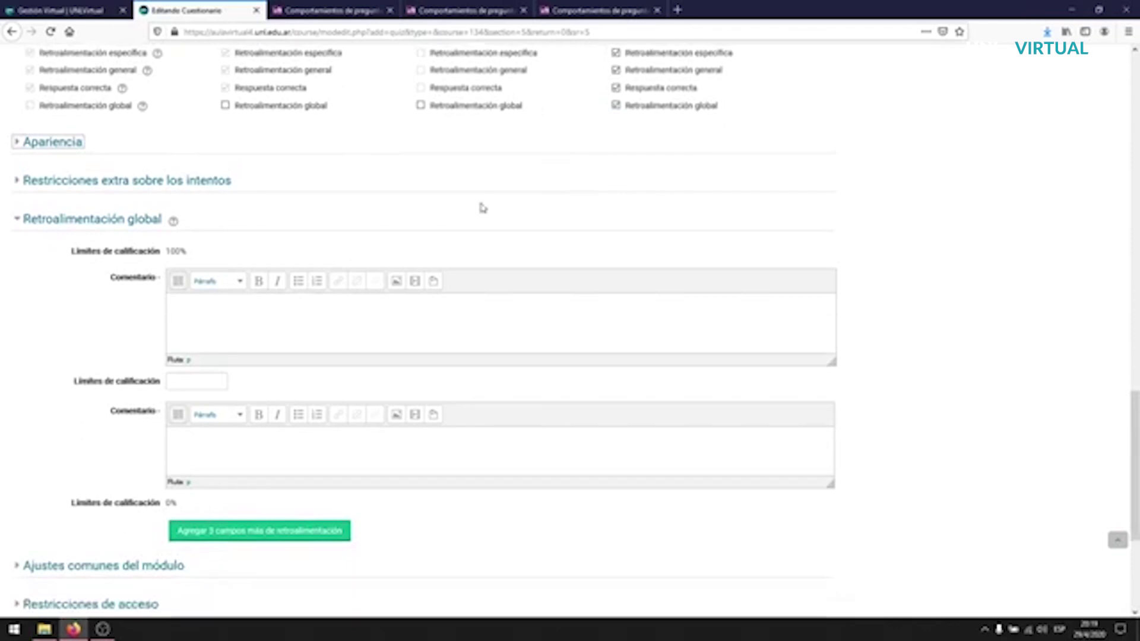
{"action": "scroll", "coordinate": [122, 229], "scroll_direction": "down", "scroll_amount": 3}
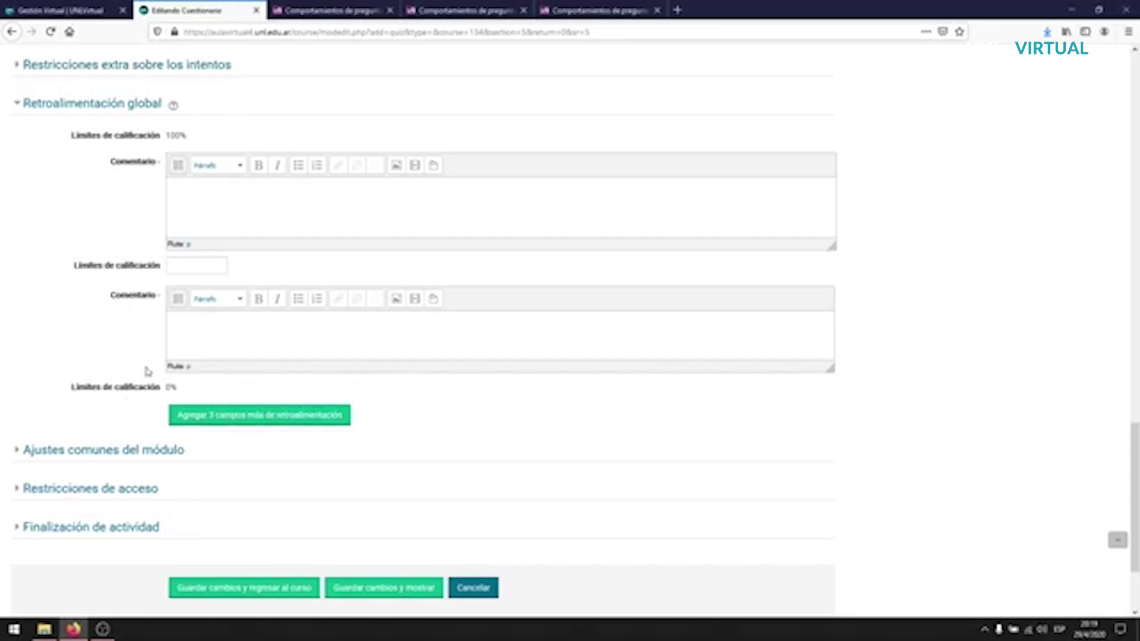
- Examine the fixed 0% and 100% grade limits in Retroalimentación global
{"action": "left_click_drag", "start_coordinate": [79, 387], "coordinate": [173, 389]}
{"action": "left_click", "coordinate": [185, 390]}
{"action": "left_click_drag", "start_coordinate": [79, 387], "coordinate": [173, 389]}
{"action": "left_click", "coordinate": [178, 388]}
{"action": "left_click_drag", "start_coordinate": [87, 135], "coordinate": [169, 136]}
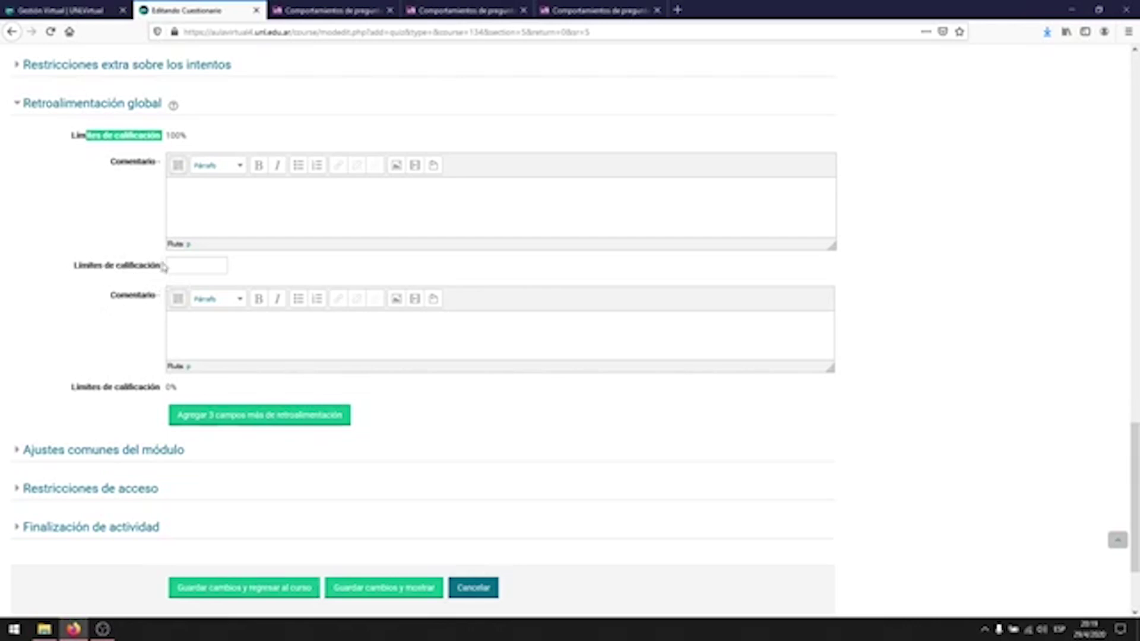
- Set the intermediate grade limit to 59% and enter "No Aprobado" as the comment for grades below it
{"action": "left_click", "coordinate": [188, 265]}
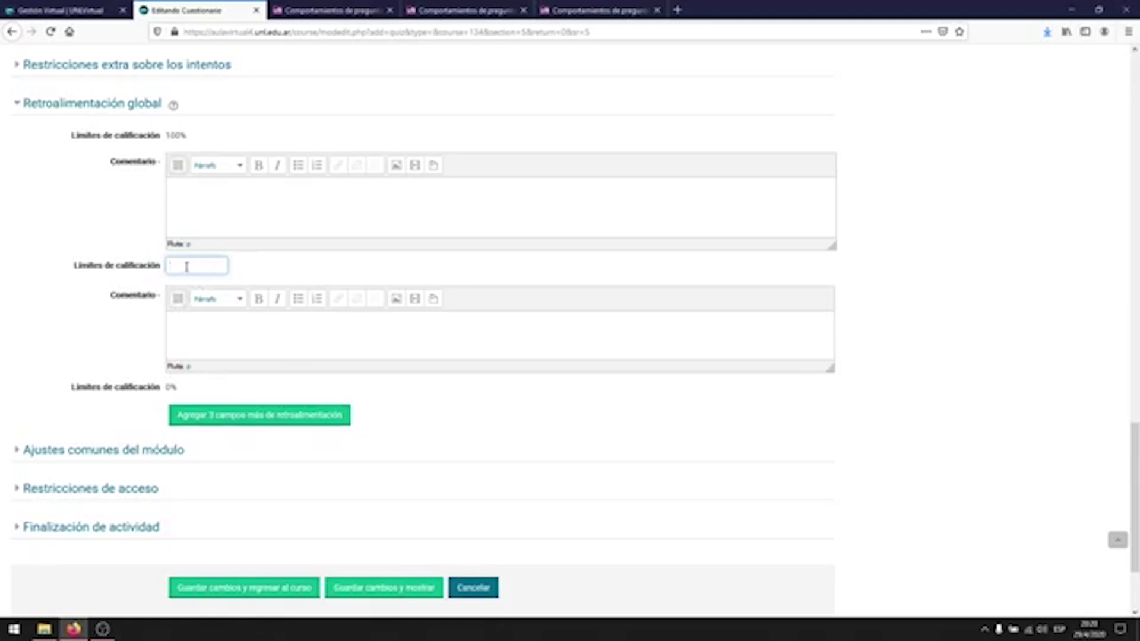
{"action": "type", "text": "50%"}
{"action": "left_click", "coordinate": [184, 323]}
{"action": "type", "text": "N"}
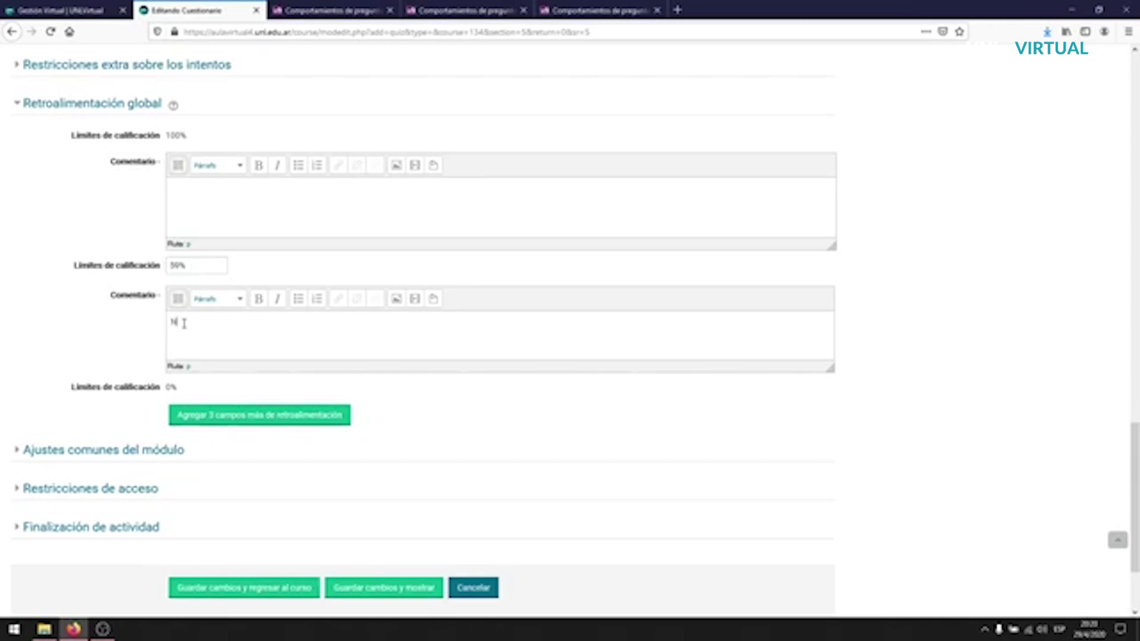
{"action": "type", "text": "o sarobado"}
{"action": "triple_click", "coordinate": [232, 321]}
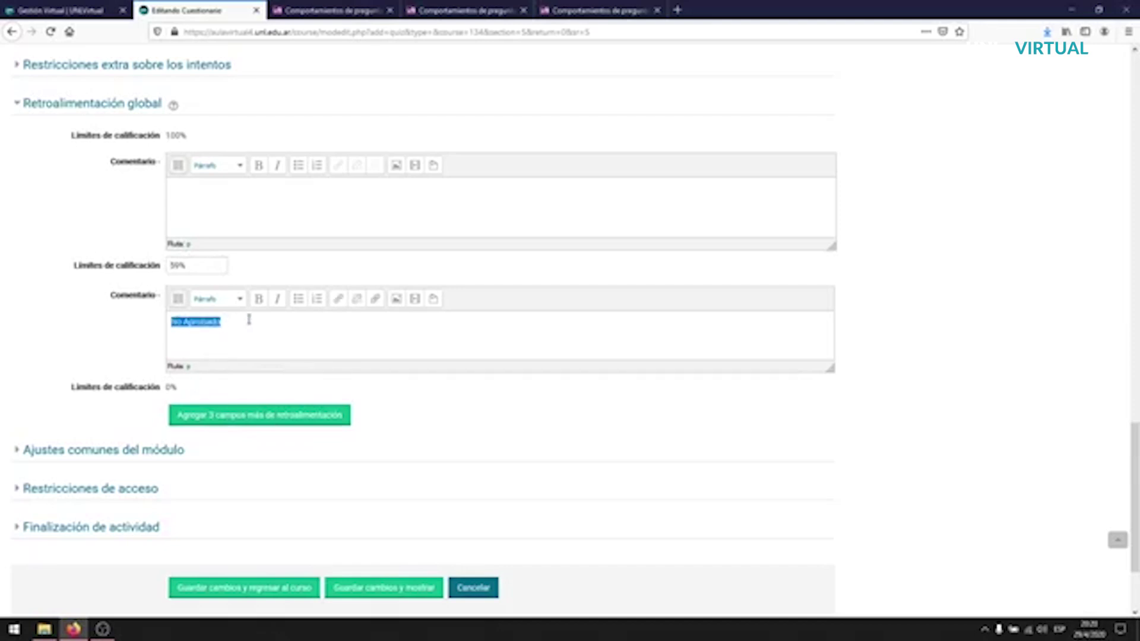
{"action": "left_click", "coordinate": [237, 342]}
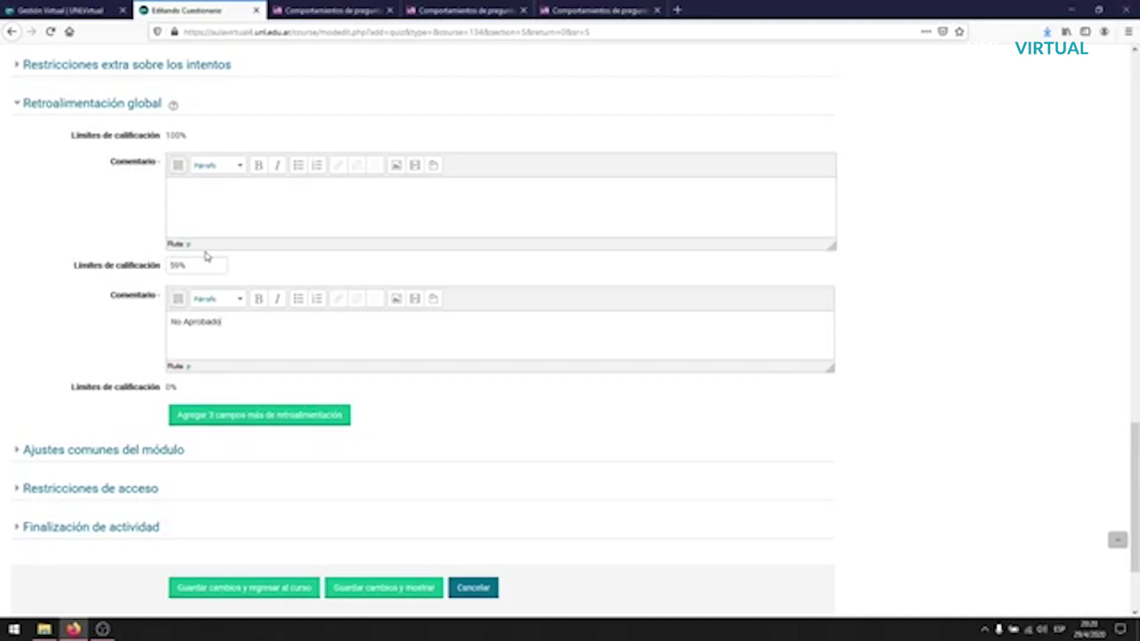
- Enter "Aprobado" as the feedback comment for the highest grade range, up to 100%
{"action": "left_click", "coordinate": [231, 218]}
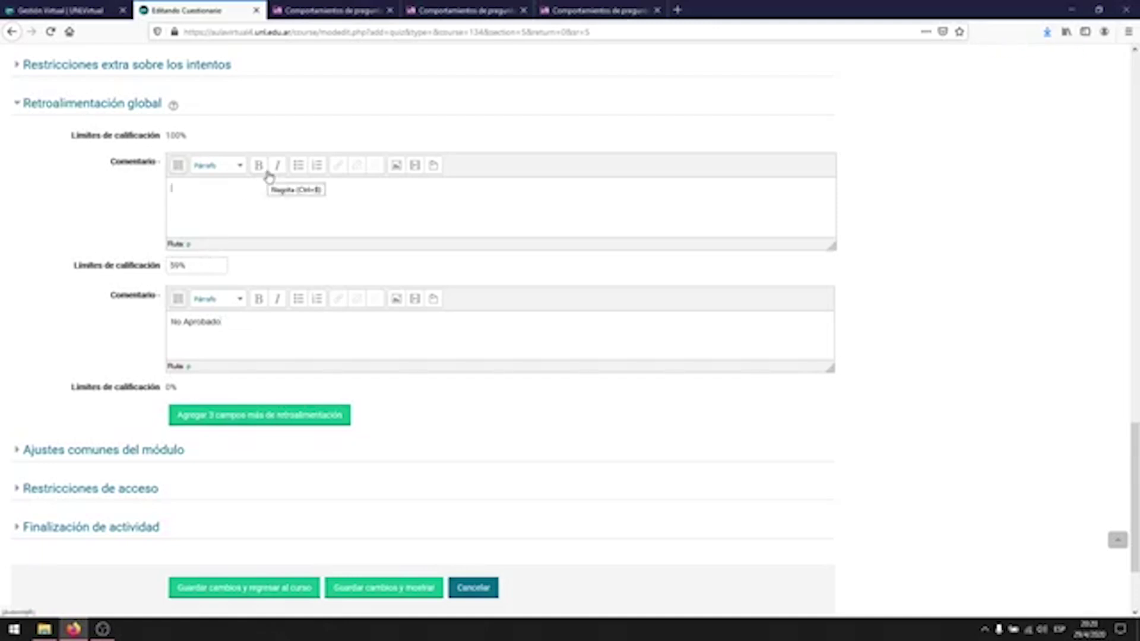
{"action": "type", "text": "Aprobado"}
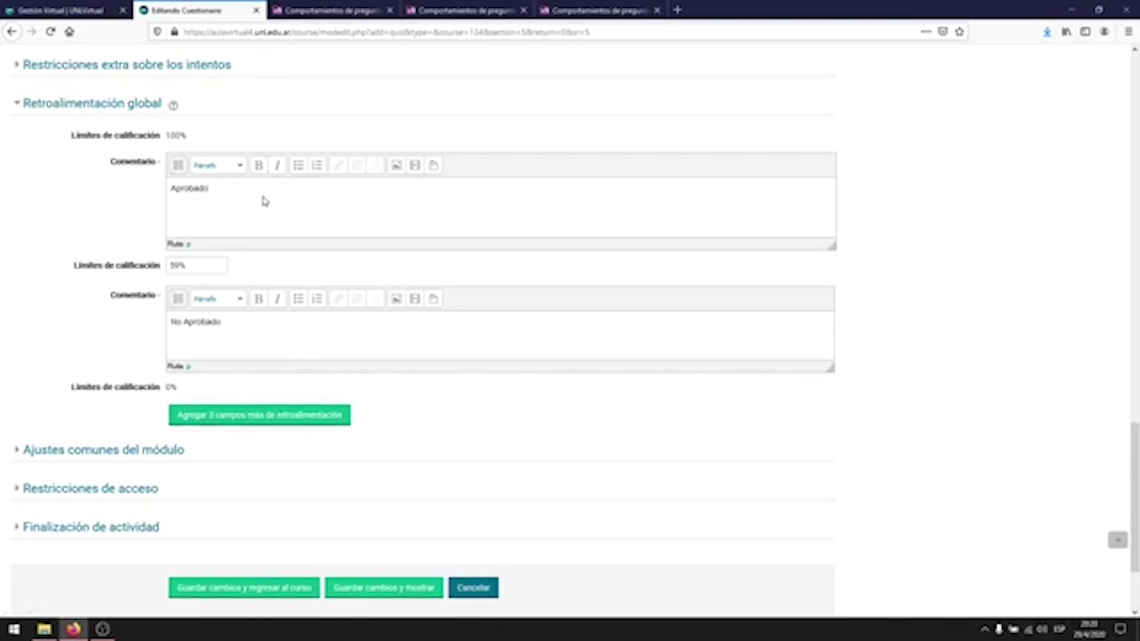
{"action": "scroll", "coordinate": [265, 201], "scroll_direction": "down", "scroll_amount": 2}
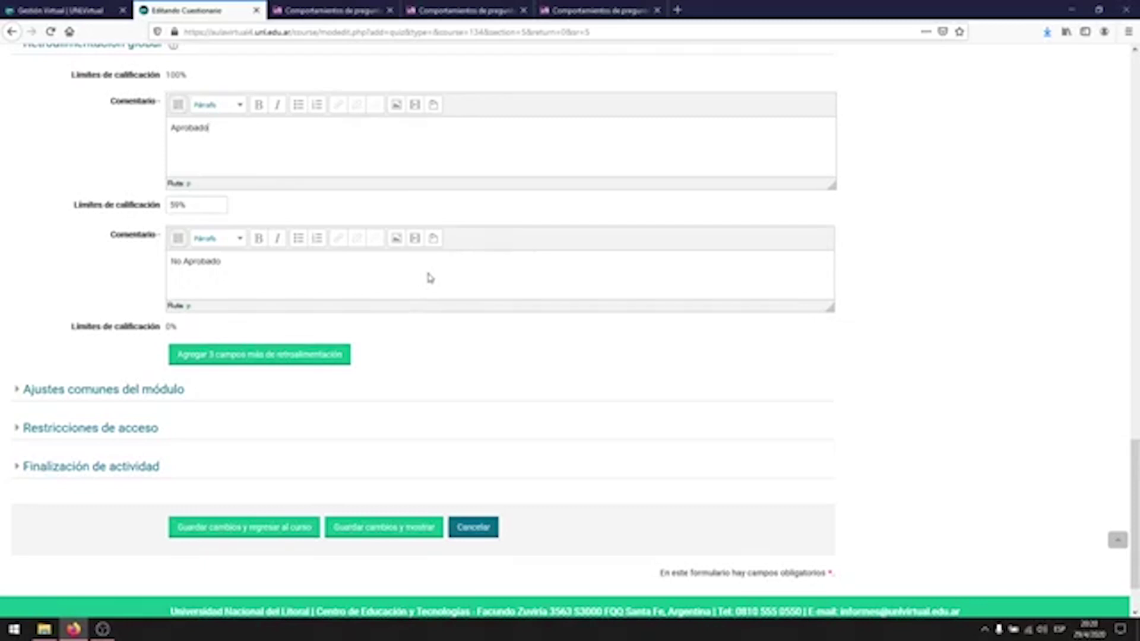
{"action": "scroll", "coordinate": [92, 234], "scroll_direction": "up", "scroll_amount": 2}
{"action": "scroll", "coordinate": [148, 202], "scroll_direction": "down", "scroll_amount": 2}
- Add three more feedback fields and set the lowest grade range to a 59% limit with the comment "No Aprobado"
{"action": "left_click", "coordinate": [234, 365]}
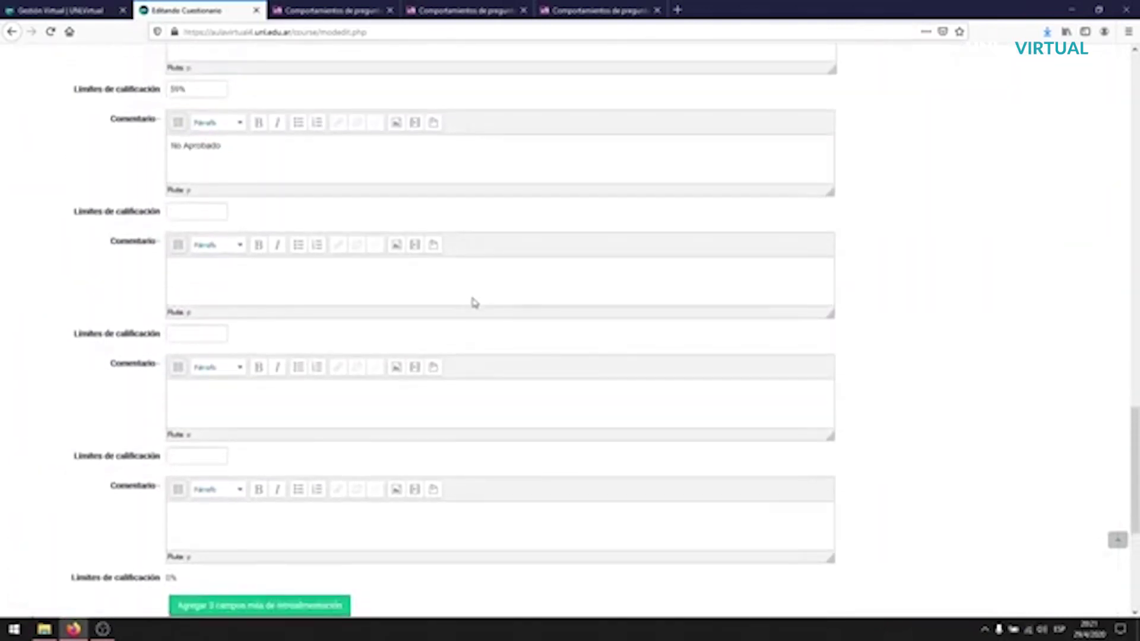
{"action": "scroll", "coordinate": [302, 341], "scroll_direction": "down", "scroll_amount": 2}
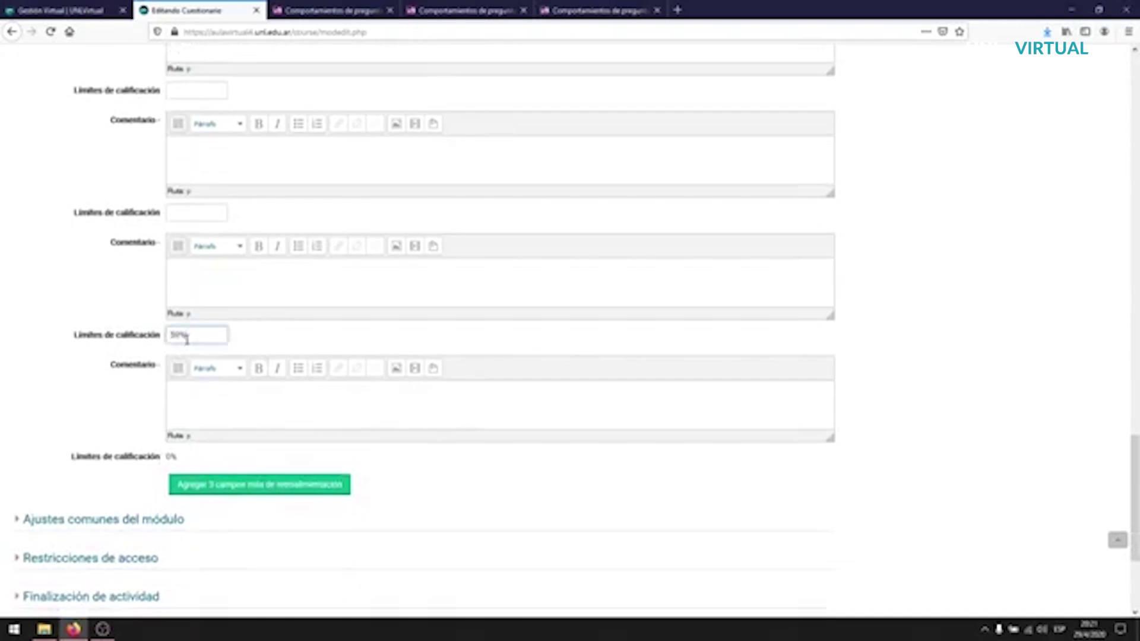
{"action": "left_click", "coordinate": [342, 393]}
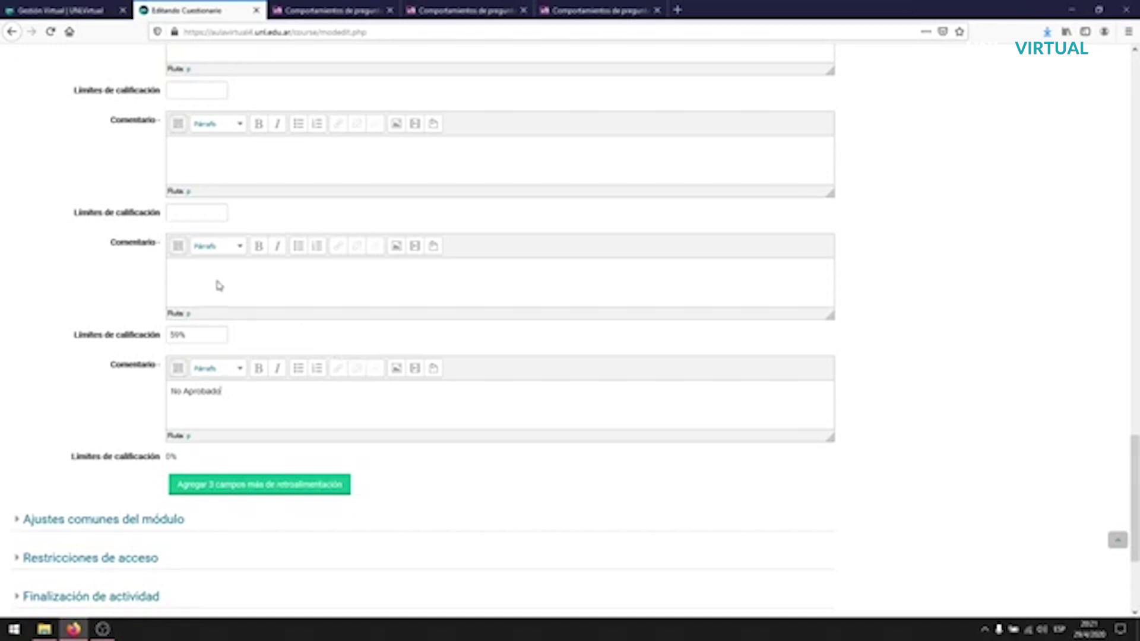
- Enter "Bueno" as feedback above the 59% limit and cap it at 79%, plus "Muy Bueno" for the next range up to 89%
{"action": "left_click", "coordinate": [263, 286]}
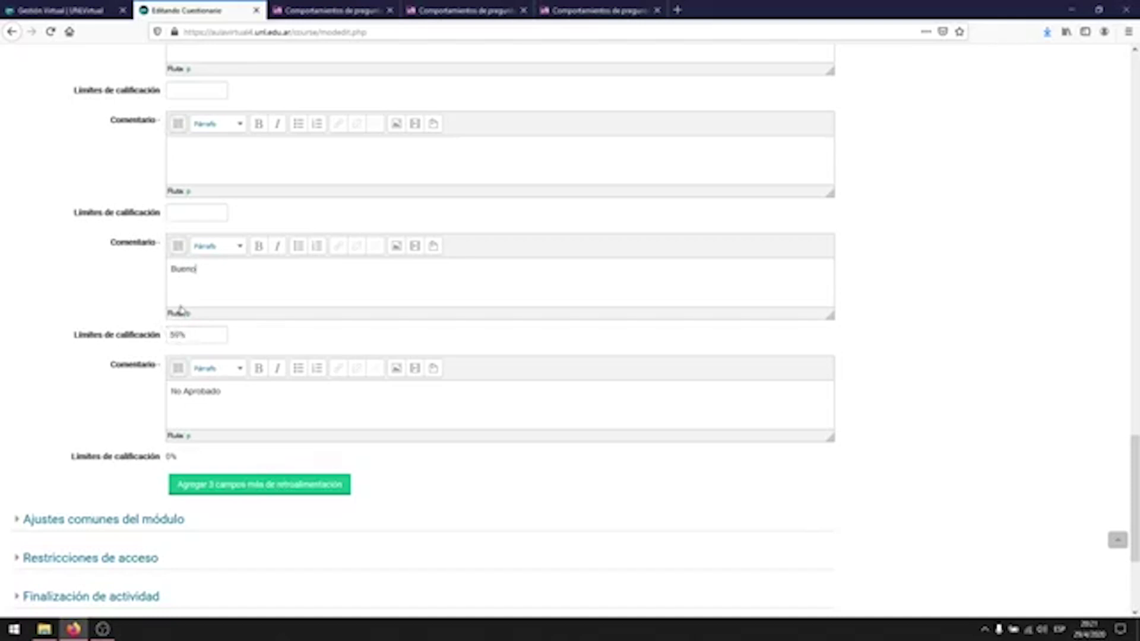
{"action": "left_click", "coordinate": [193, 216]}
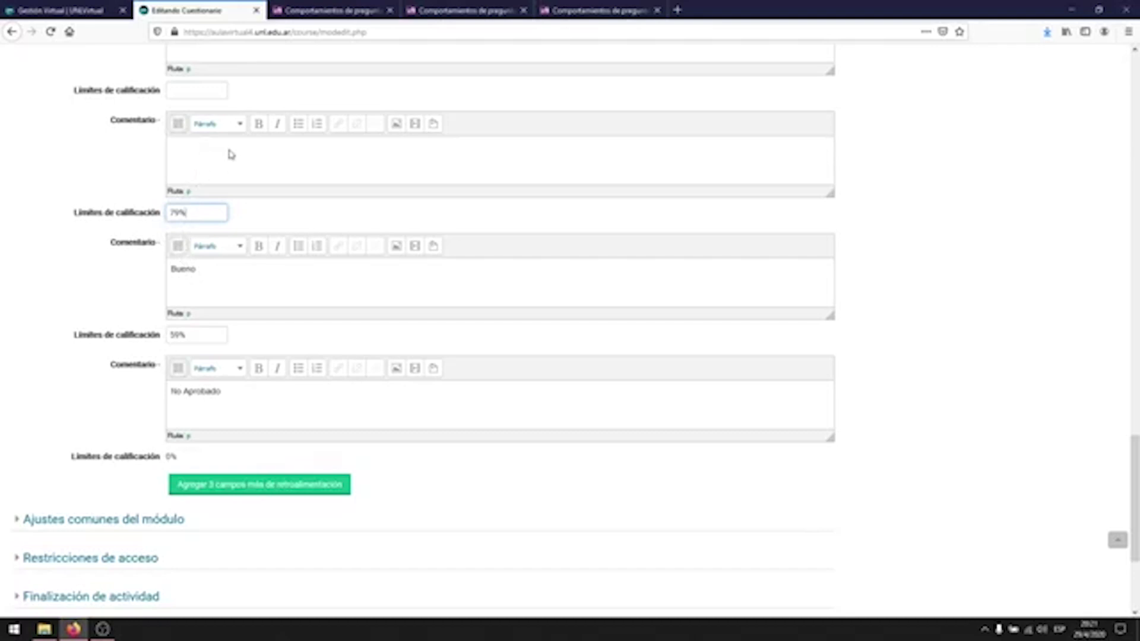
{"action": "left_click", "coordinate": [189, 86]}
{"action": "type", "text": "80"}
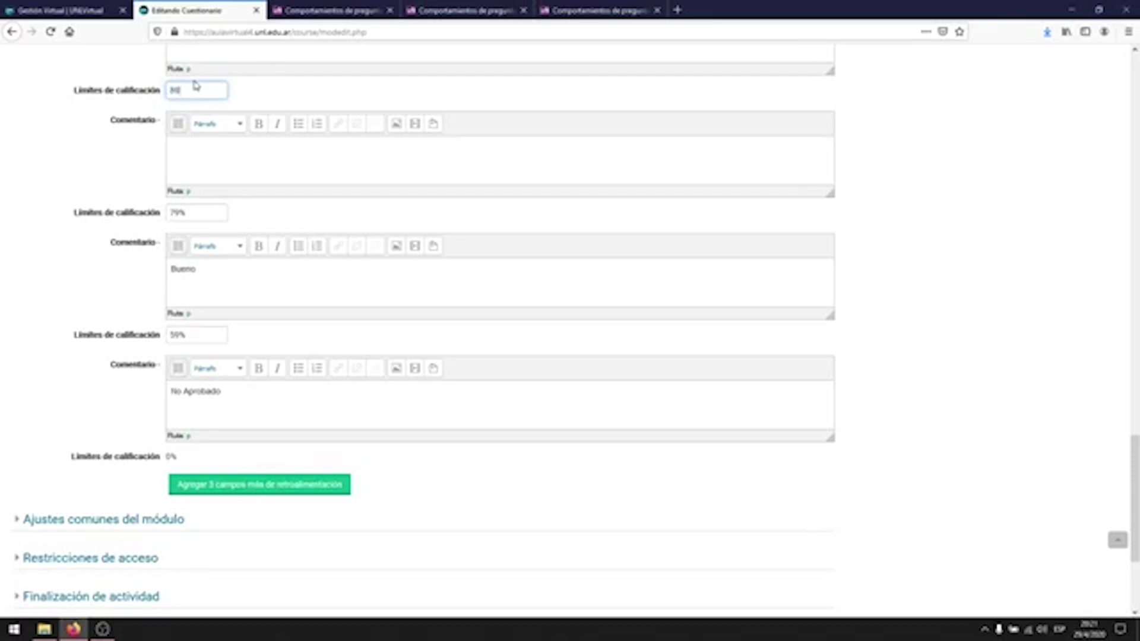
{"action": "type", "text": "%"}
{"action": "left_click", "coordinate": [230, 163]}
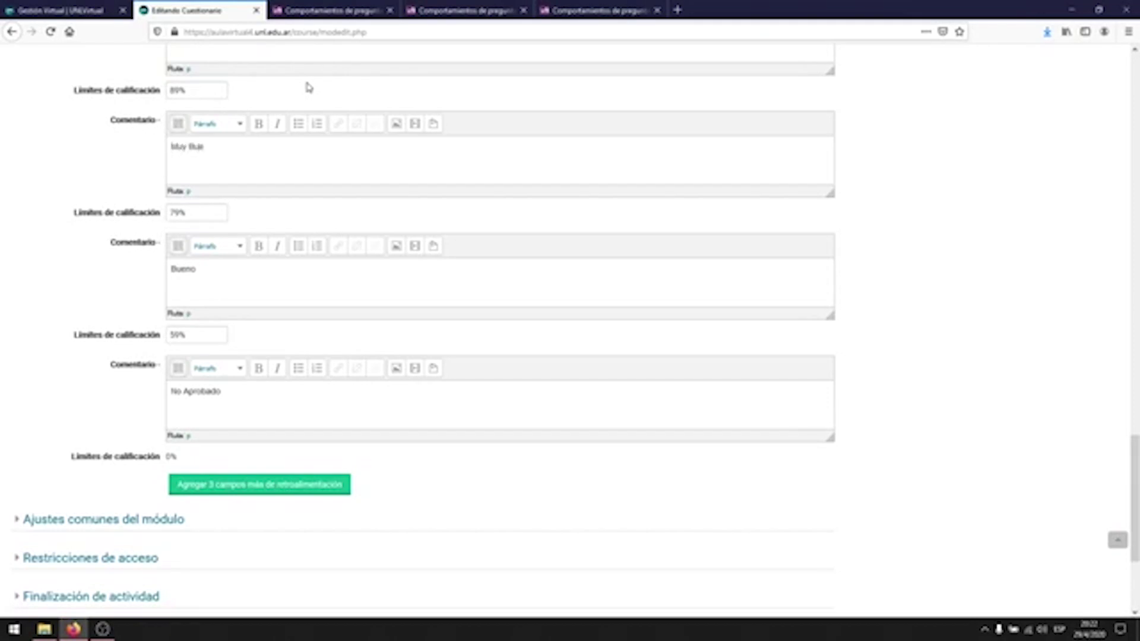
- Replace the comment of the range above 89% with "Excelente" and set that range's upper grade limit to 99%
{"action": "scroll", "coordinate": [211, 259], "scroll_direction": "up", "scroll_amount": 3}
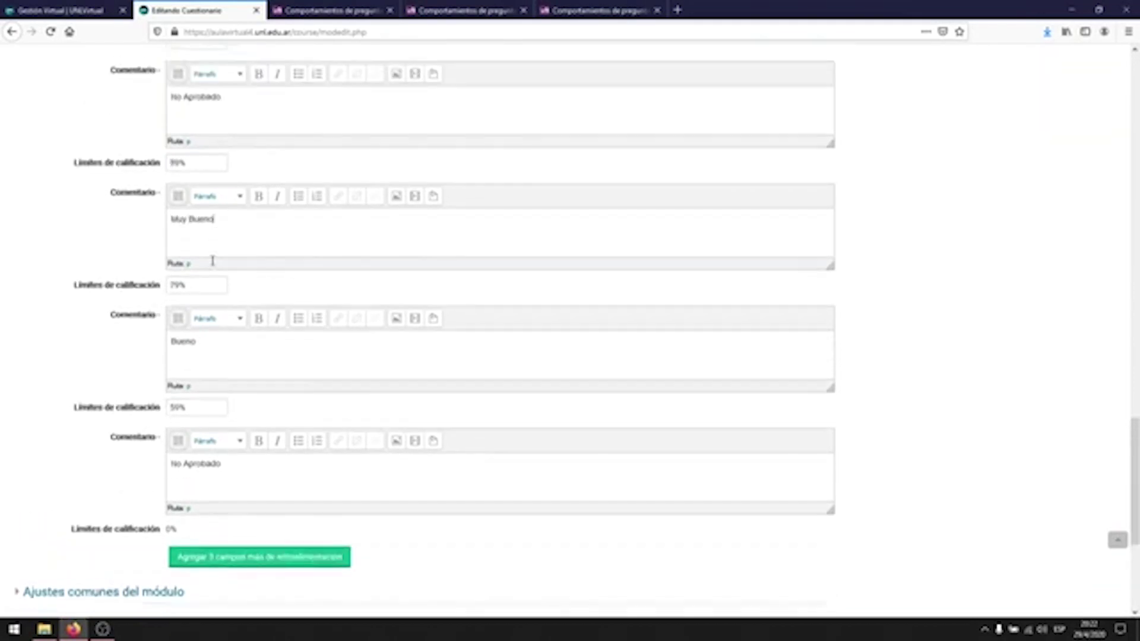
{"action": "left_click_drag", "start_coordinate": [270, 209], "coordinate": [172, 206]}
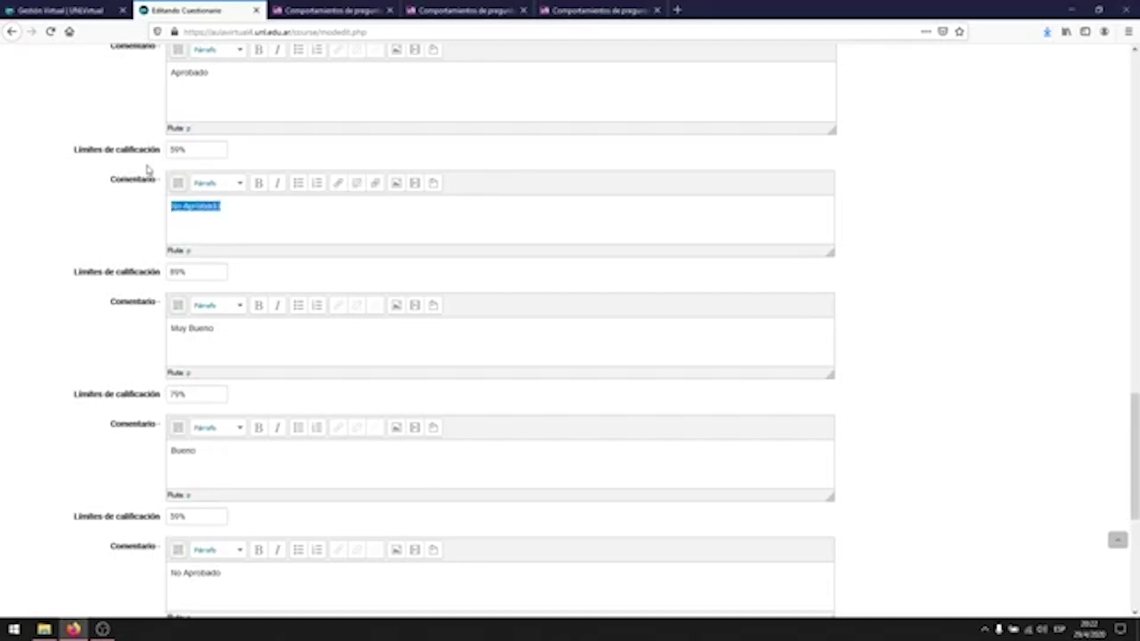
{"action": "type", "text": "A"}
{"action": "type", "text": "Excelente"}
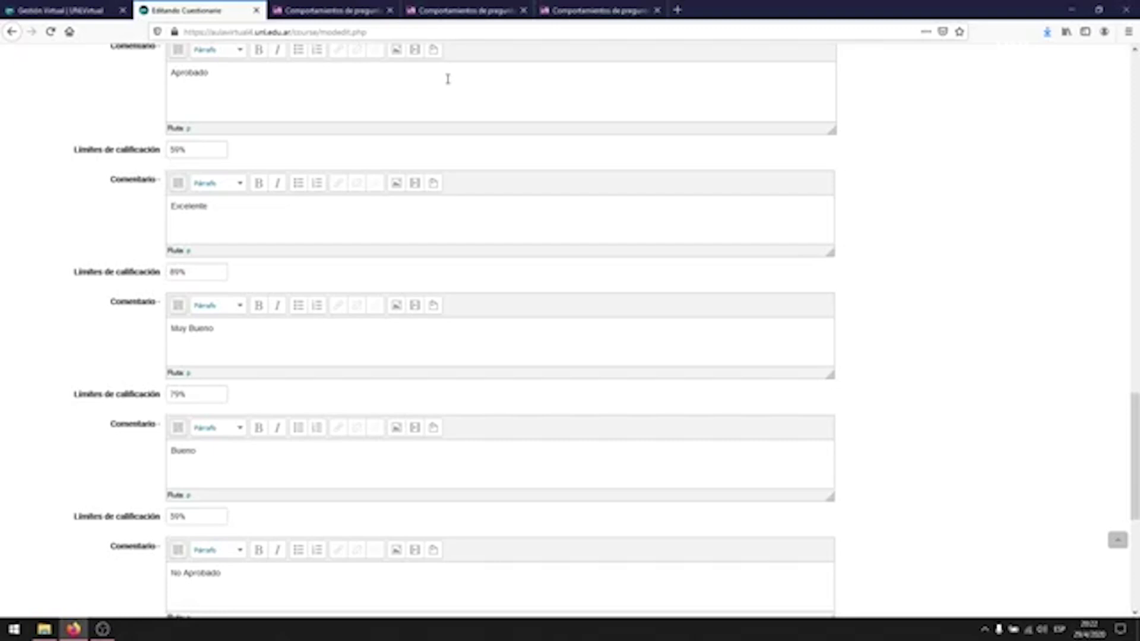
{"action": "left_click_drag", "start_coordinate": [189, 150], "coordinate": [83, 138]}
{"action": "type", "text": "9"}
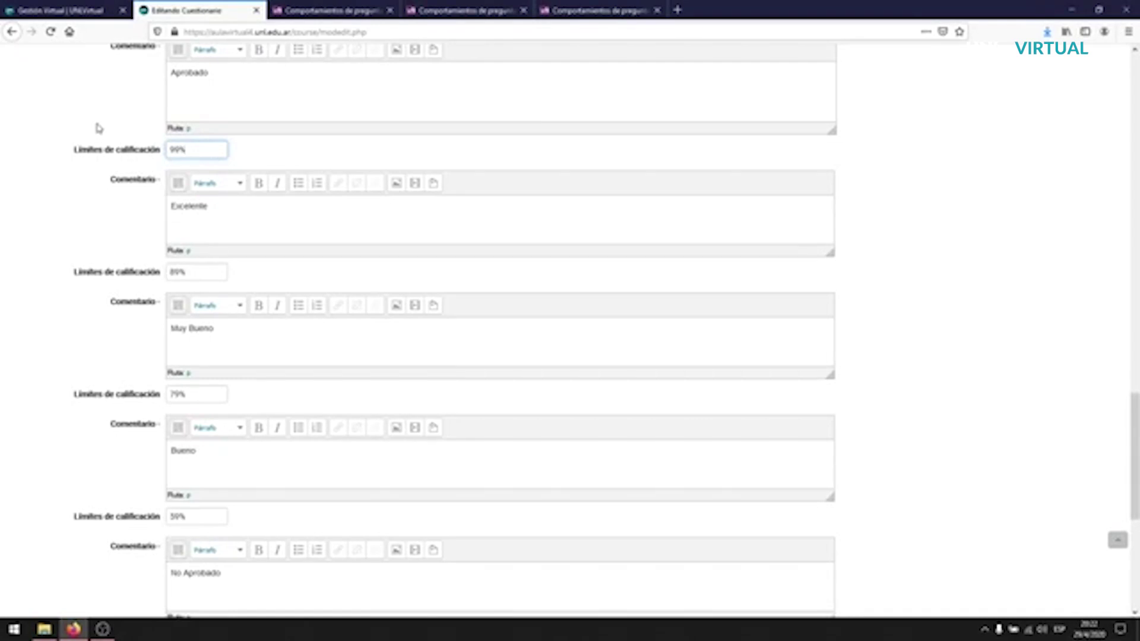
- Replace the feedback comment of the highest grade range, up to 100%, with "Sobresaliente"
{"action": "scroll", "coordinate": [99, 128], "scroll_direction": "up", "scroll_amount": 4}
{"action": "left_click_drag", "start_coordinate": [255, 318], "coordinate": [50, 264]}
{"action": "type", "text": "Sobresaliente"}
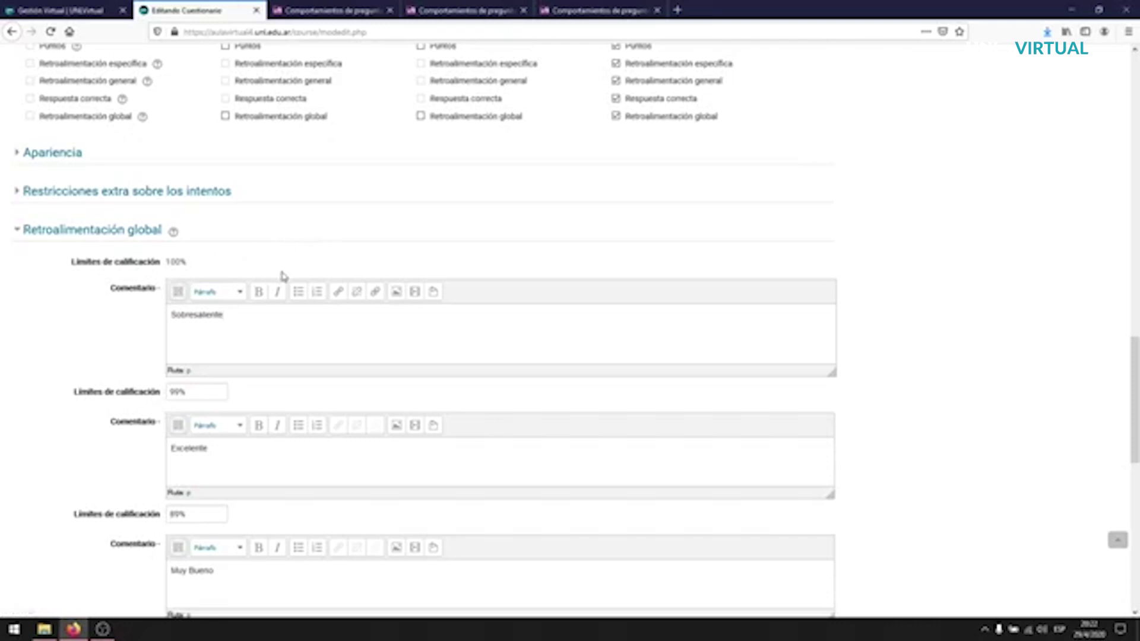
- Review the comments and grade limits of all feedback ranges in Retroalimentación global
{"action": "scroll", "coordinate": [282, 276], "scroll_direction": "down", "scroll_amount": 3}
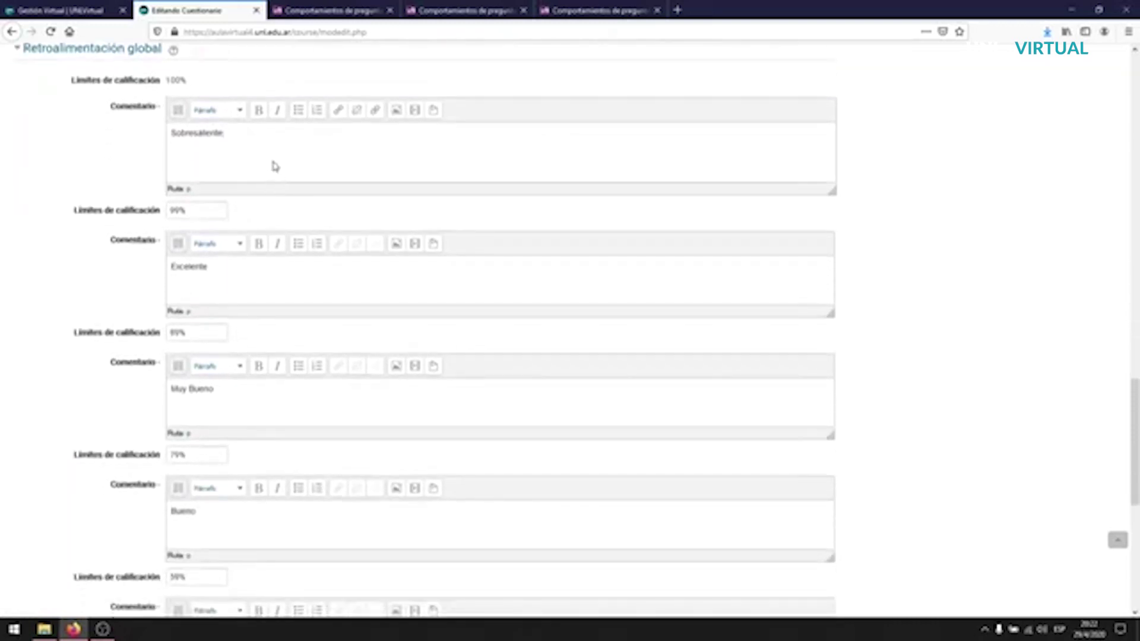
{"action": "left_click", "coordinate": [244, 265]}
{"action": "scroll", "coordinate": [294, 175], "scroll_direction": "down", "scroll_amount": 4}
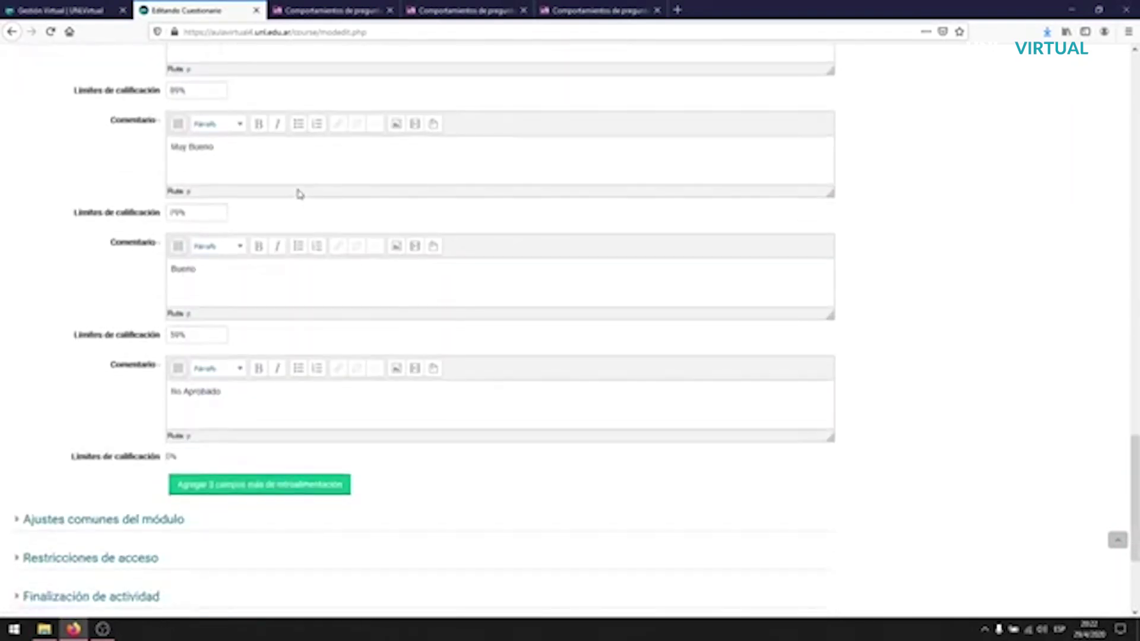
{"action": "scroll", "coordinate": [333, 244], "scroll_direction": "up", "scroll_amount": 3}
{"action": "scroll", "coordinate": [333, 241], "scroll_direction": "down", "scroll_amount": 4}
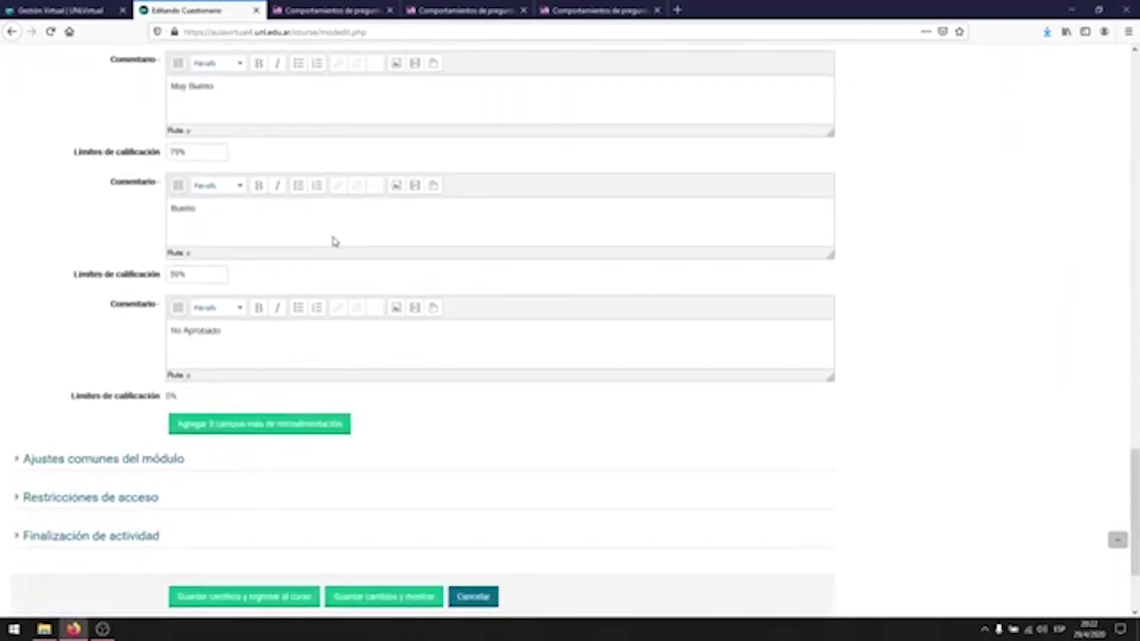
{"action": "scroll", "coordinate": [335, 248], "scroll_direction": "down", "scroll_amount": 3}
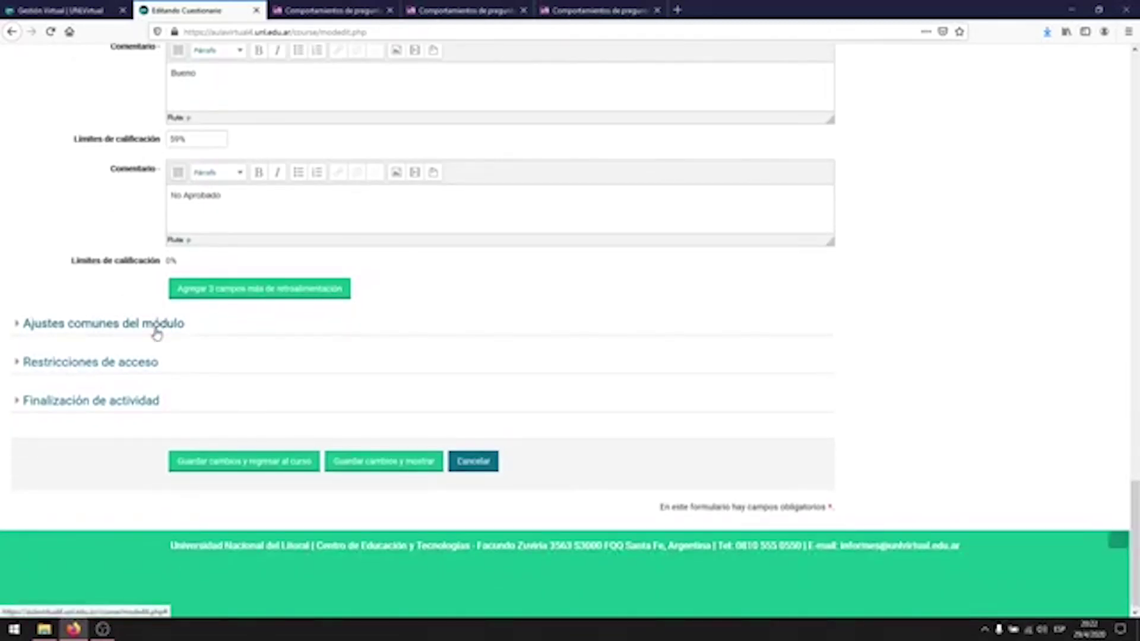
- Expand Ajustes comunes del módulo and check the Visible options, keeping Mostrar selected
{"action": "left_click", "coordinate": [157, 334]}
{"action": "scroll", "coordinate": [514, 323], "scroll_direction": "down", "scroll_amount": 3}
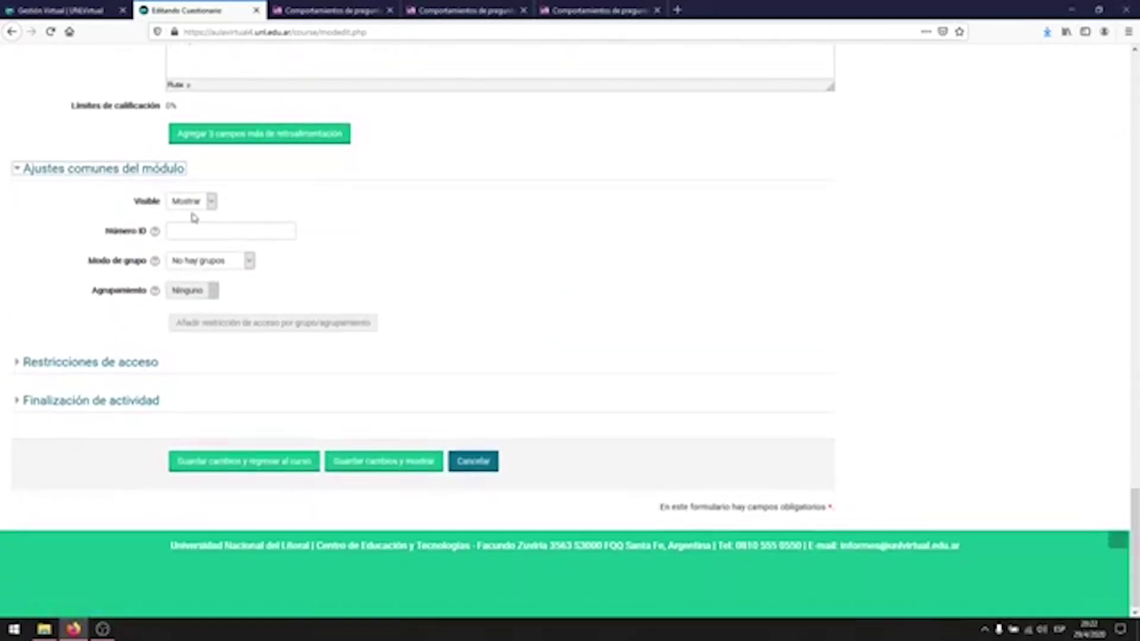
{"action": "left_click", "coordinate": [193, 203]}
{"action": "left_click", "coordinate": [185, 203]}
{"action": "left_click", "coordinate": [176, 204]}
{"action": "left_click", "coordinate": [208, 202]}
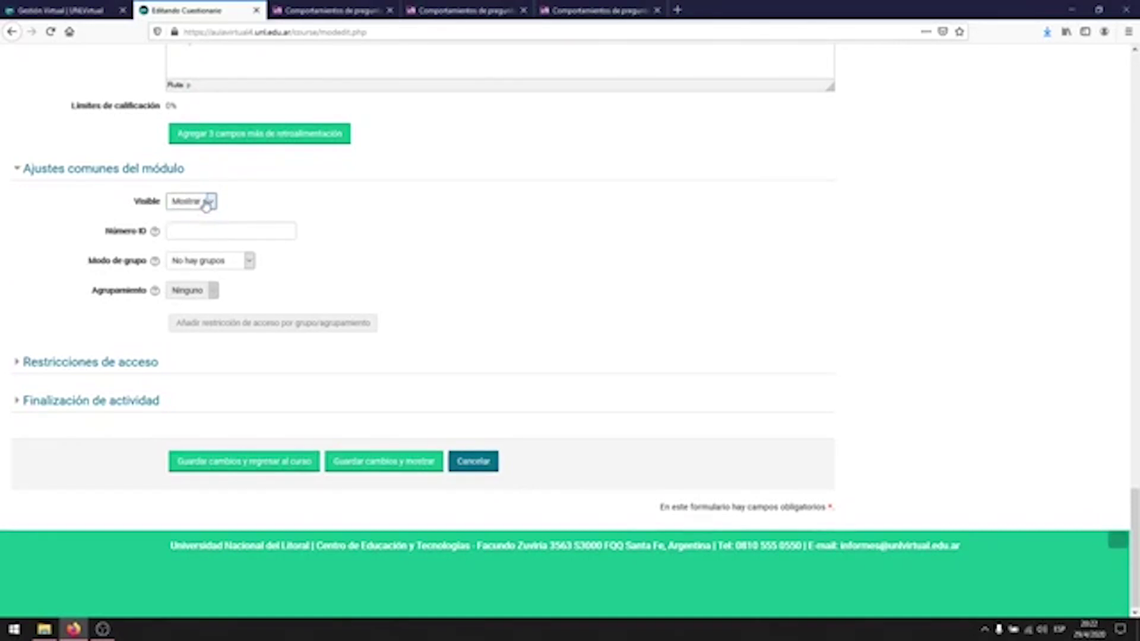
{"action": "left_click", "coordinate": [206, 203]}
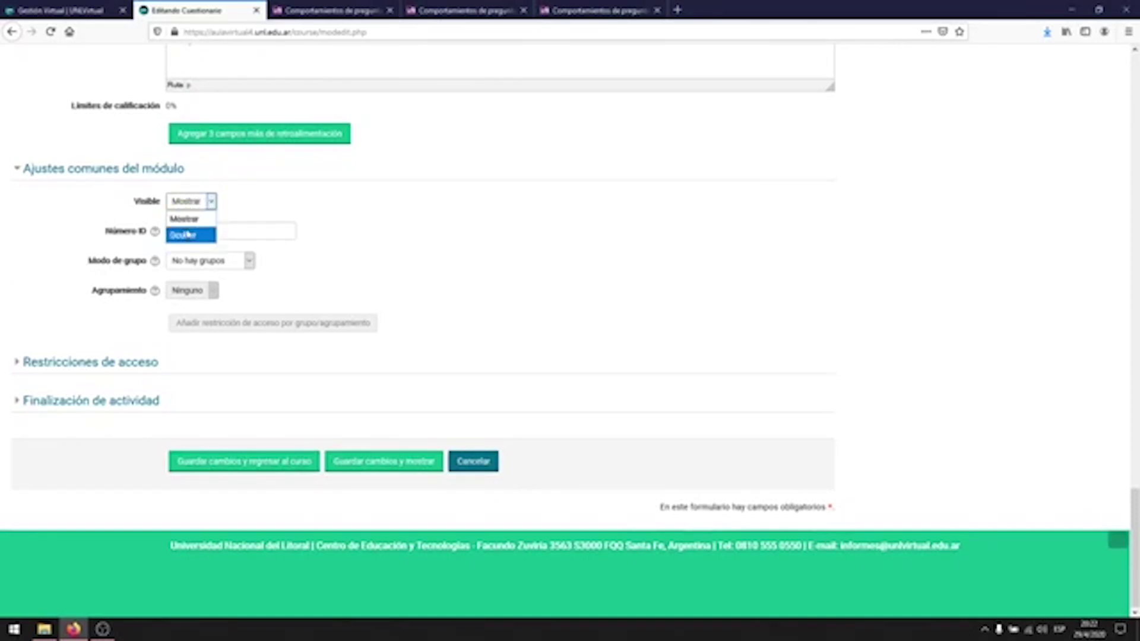
{"action": "left_click", "coordinate": [197, 212]}
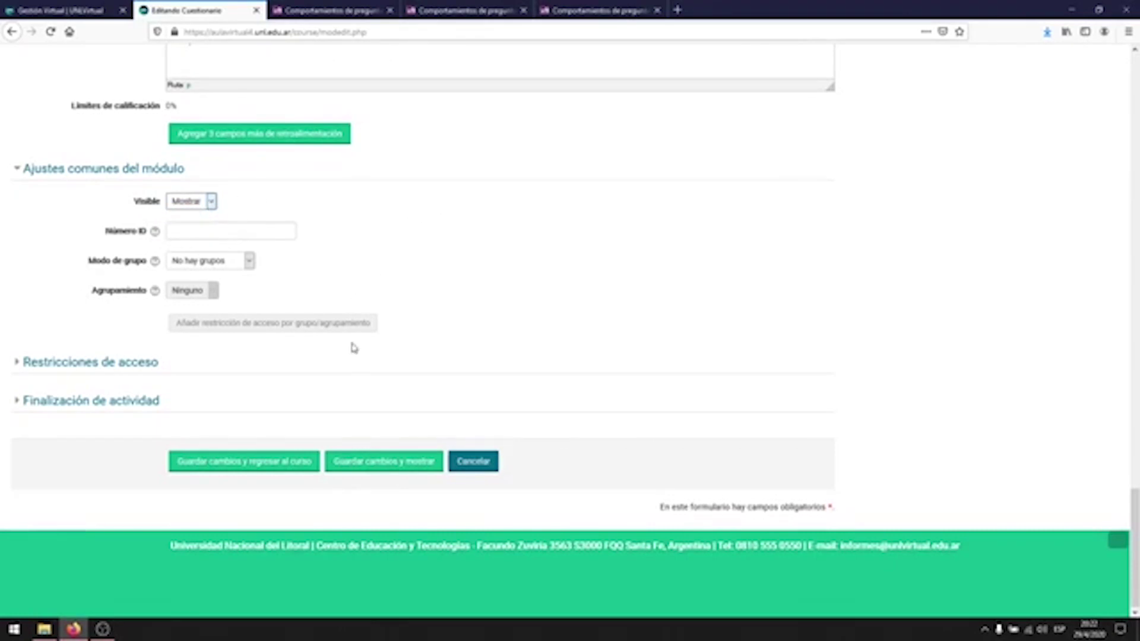
- Look at the Restricciones de acceso and Finalización de actividad sections of the quiz settings
{"action": "left_click", "coordinate": [78, 355]}
{"action": "left_click", "coordinate": [79, 362]}
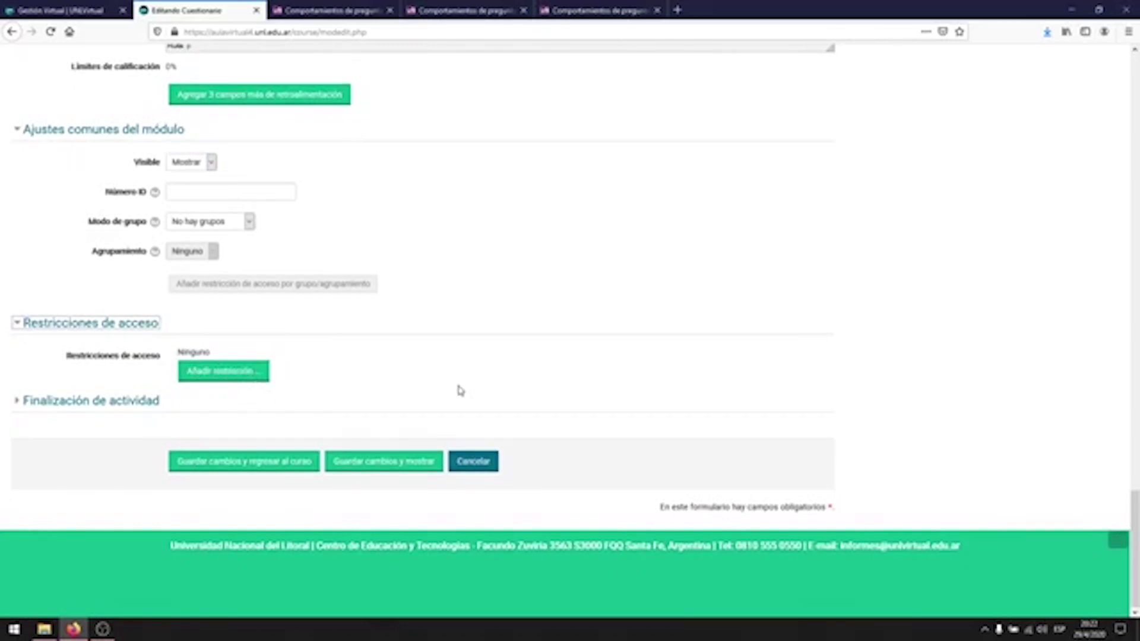
{"action": "left_click", "coordinate": [83, 407]}
{"action": "left_click", "coordinate": [86, 405]}
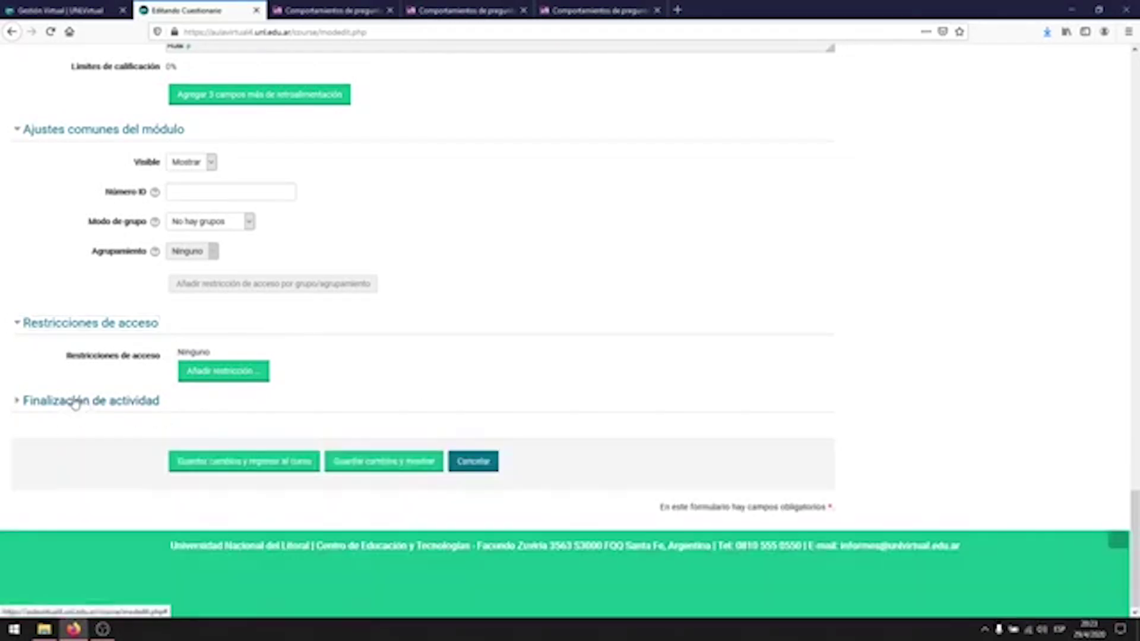
- Save the quiz settings, return to the course and open the Examen quiz in the Recursos section
{"action": "left_click", "coordinate": [288, 462]}
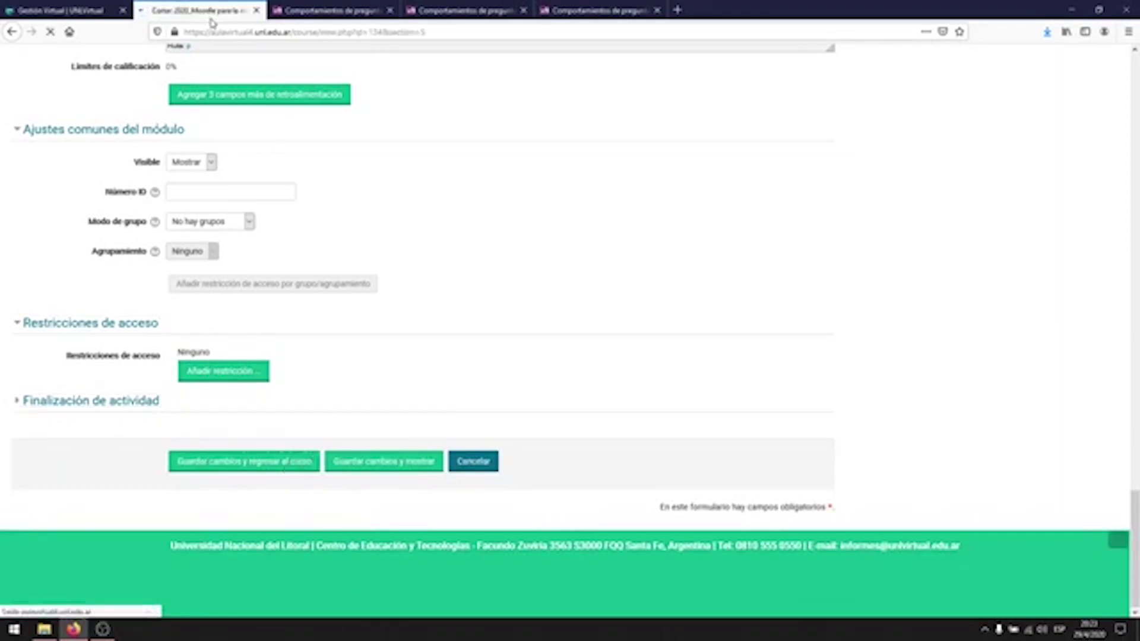
{"action": "scroll", "coordinate": [647, 208], "scroll_direction": "down", "scroll_amount": 8}
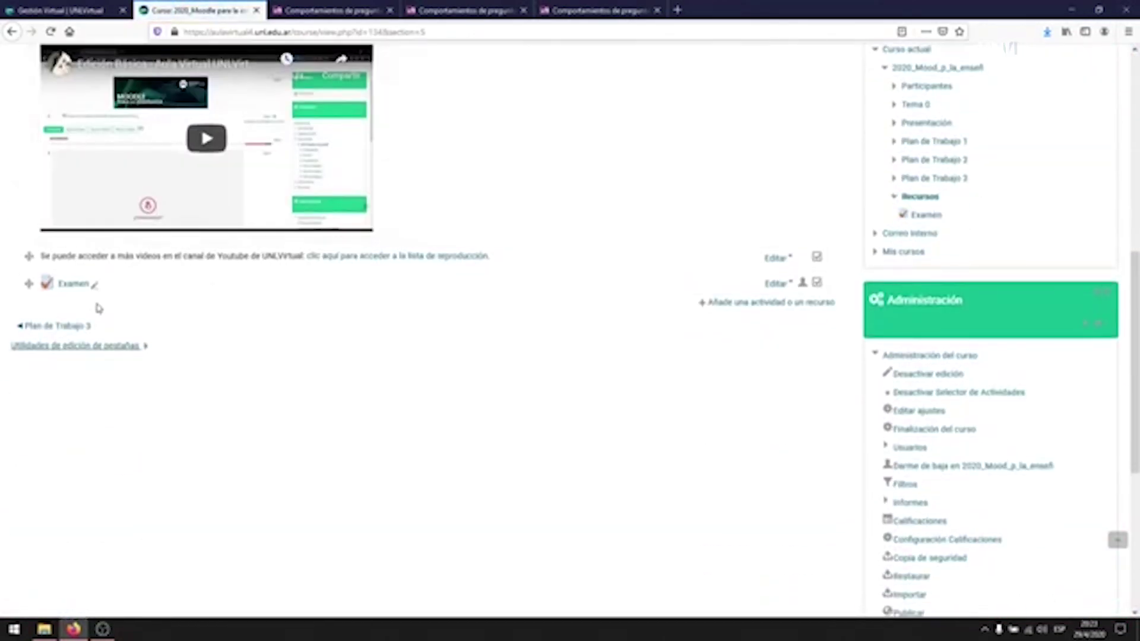
{"action": "left_click", "coordinate": [76, 285]}
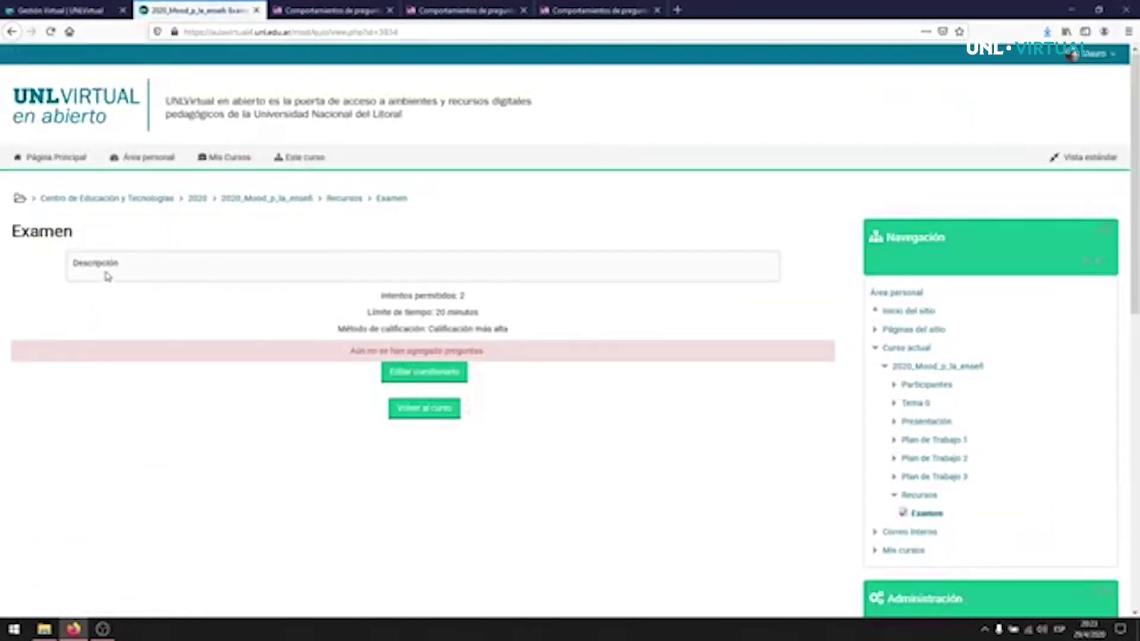
- Examine the Examen quiz summary: description, permitted attempts, time limit and grading method
{"action": "left_click_drag", "start_coordinate": [178, 258], "coordinate": [54, 256]}
{"action": "left_click", "coordinate": [86, 265]}
{"action": "left_click_drag", "start_coordinate": [127, 265], "coordinate": [72, 263]}
{"action": "left_click", "coordinate": [120, 266]}
{"action": "left_click", "coordinate": [165, 263]}
{"action": "left_click_drag", "start_coordinate": [368, 295], "coordinate": [527, 318]}
{"action": "left_click", "coordinate": [428, 296]}
{"action": "left_click_drag", "start_coordinate": [446, 299], "coordinate": [470, 305]}
{"action": "left_click_drag", "start_coordinate": [374, 313], "coordinate": [467, 309]}
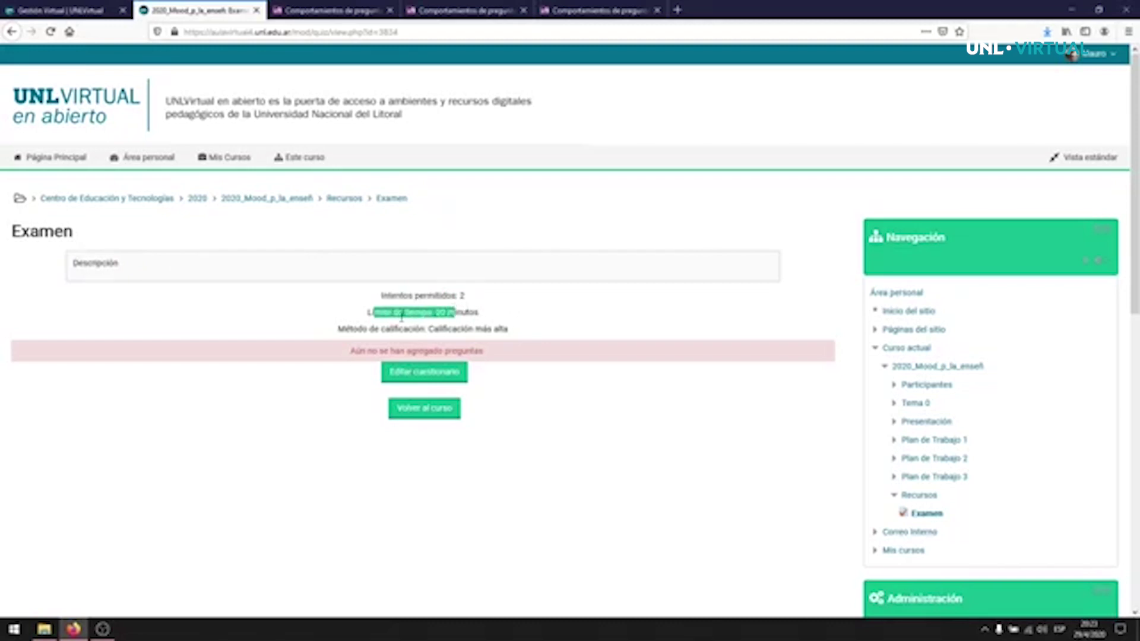
{"action": "left_click", "coordinate": [455, 307]}
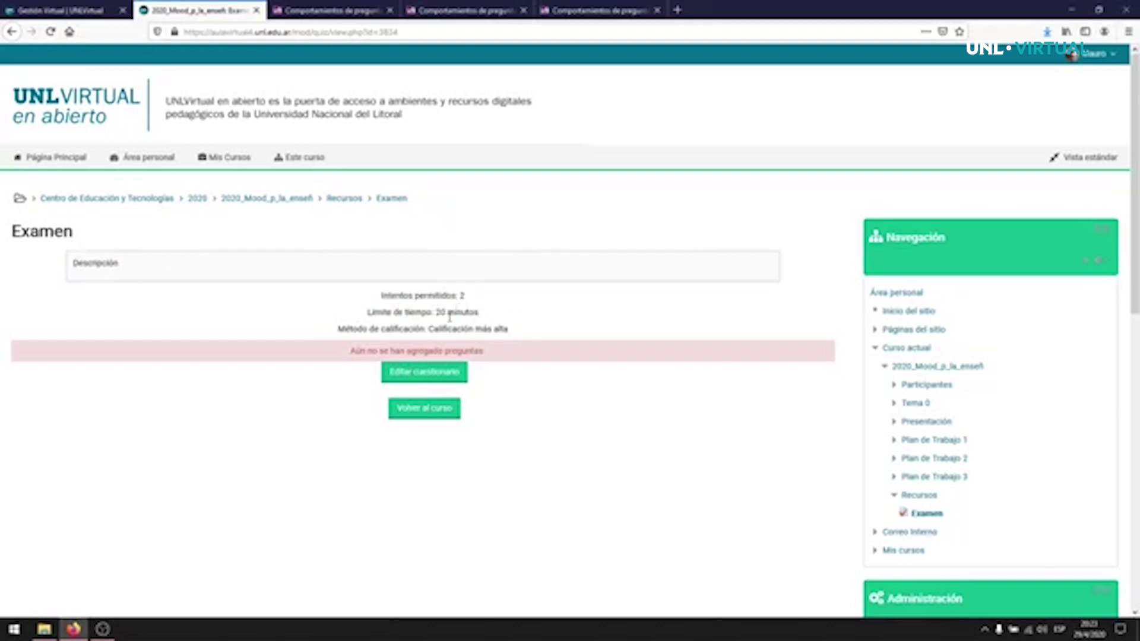
{"action": "left_click_drag", "start_coordinate": [365, 328], "coordinate": [461, 324]}
{"action": "left_click", "coordinate": [467, 328]}
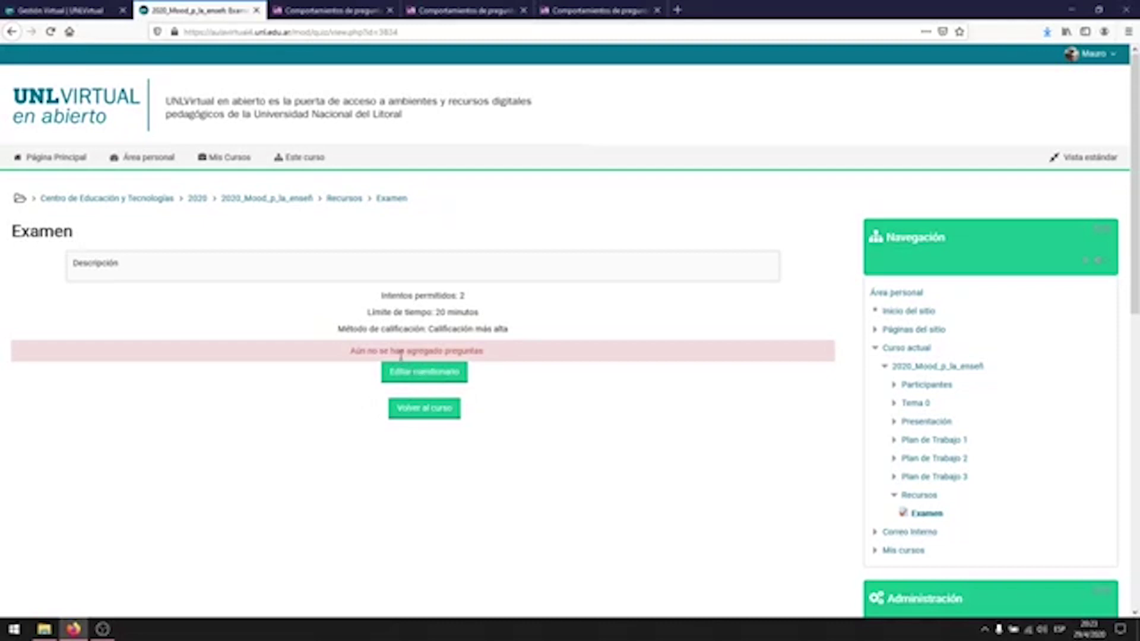
{"action": "left_click_drag", "start_coordinate": [436, 312], "coordinate": [482, 315]}
- Return to the course page and show the Examen quiz listed in the Recursos section
{"action": "left_click", "coordinate": [424, 410]}
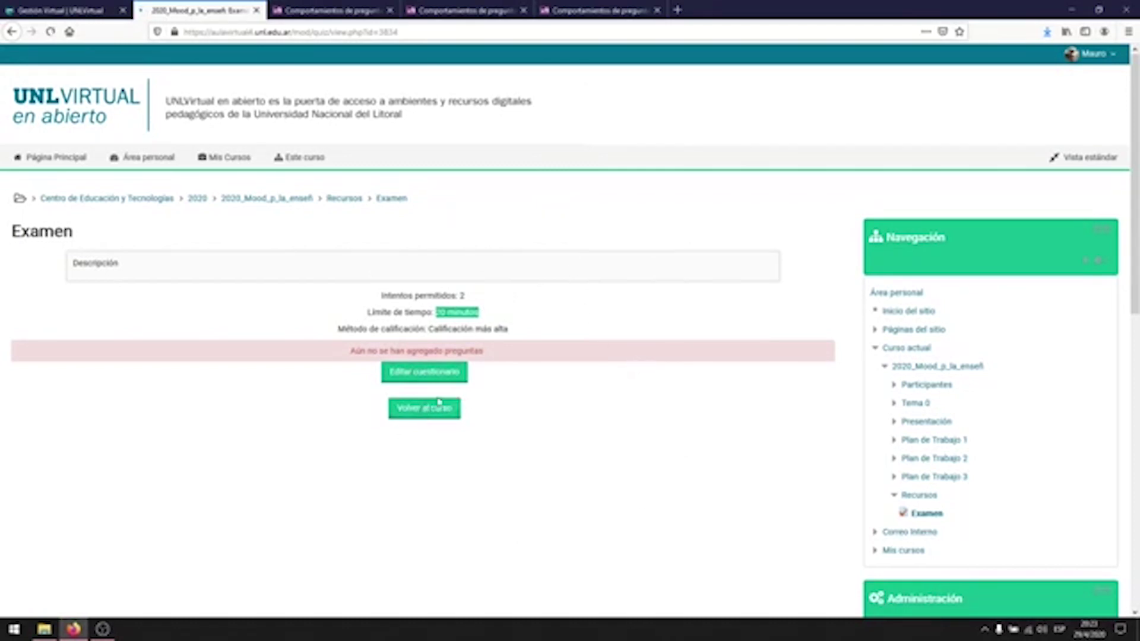
{"action": "scroll", "coordinate": [640, 264], "scroll_direction": "down", "scroll_amount": 7}
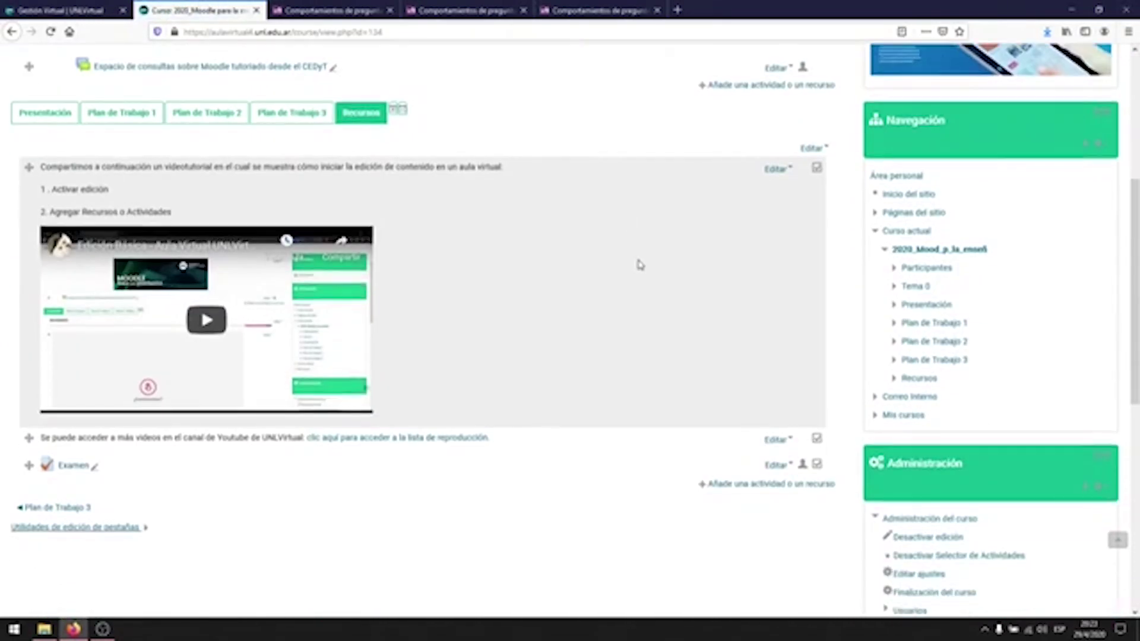